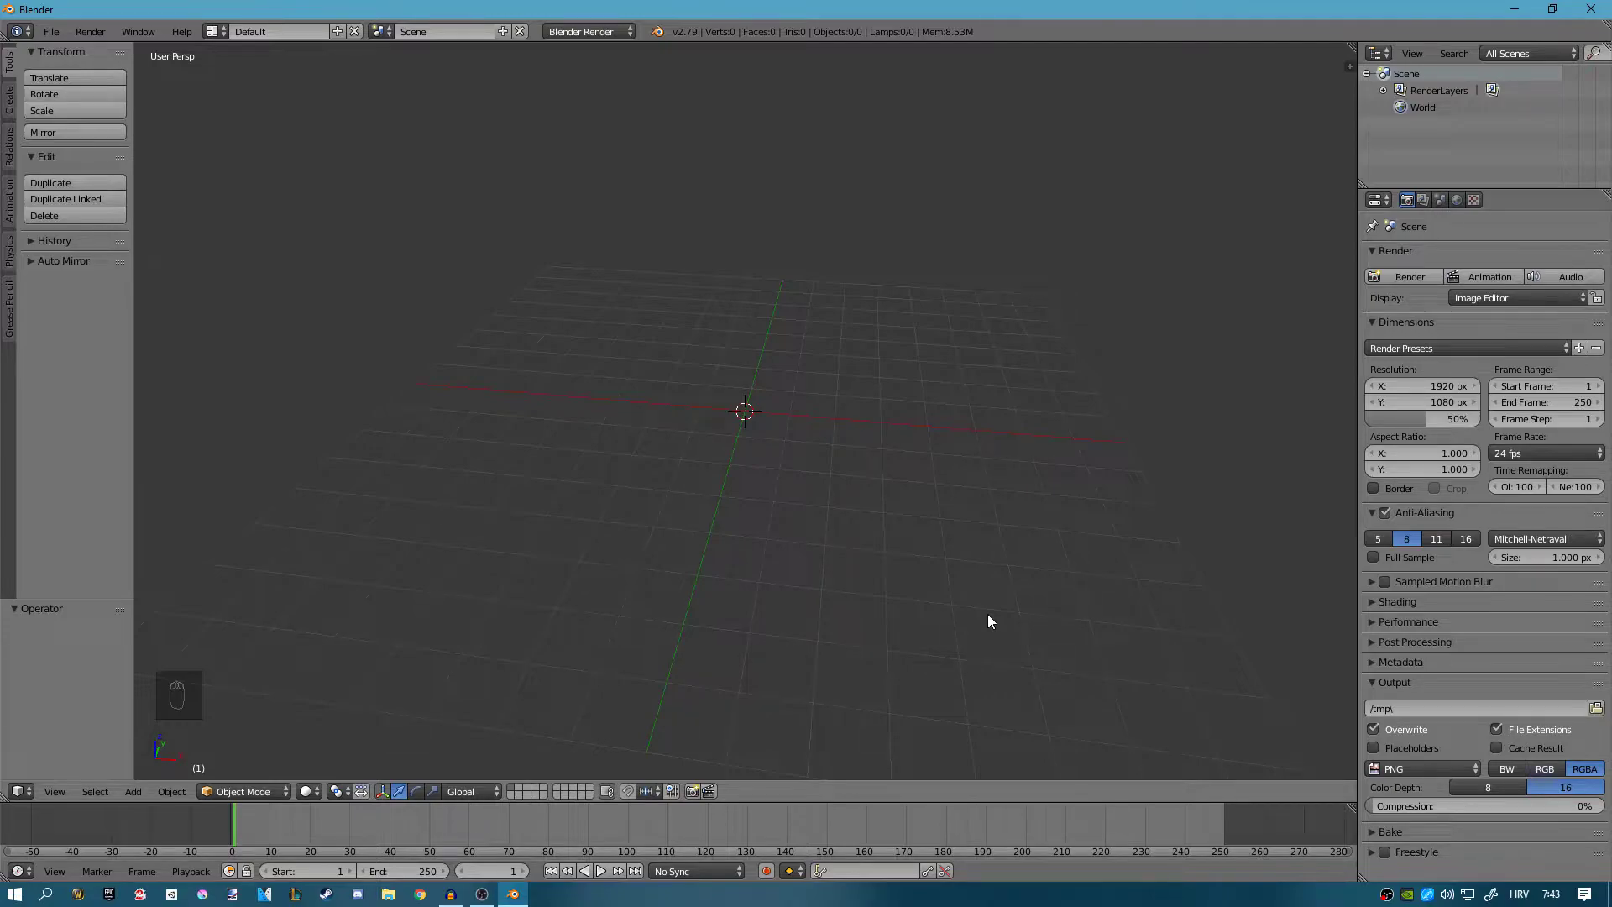
Add a cube at the scene origin and look at it in front orthographic view.
{"action": "key", "text": "shift+a"}
{"action": "left_click", "coordinate": [905, 396]}
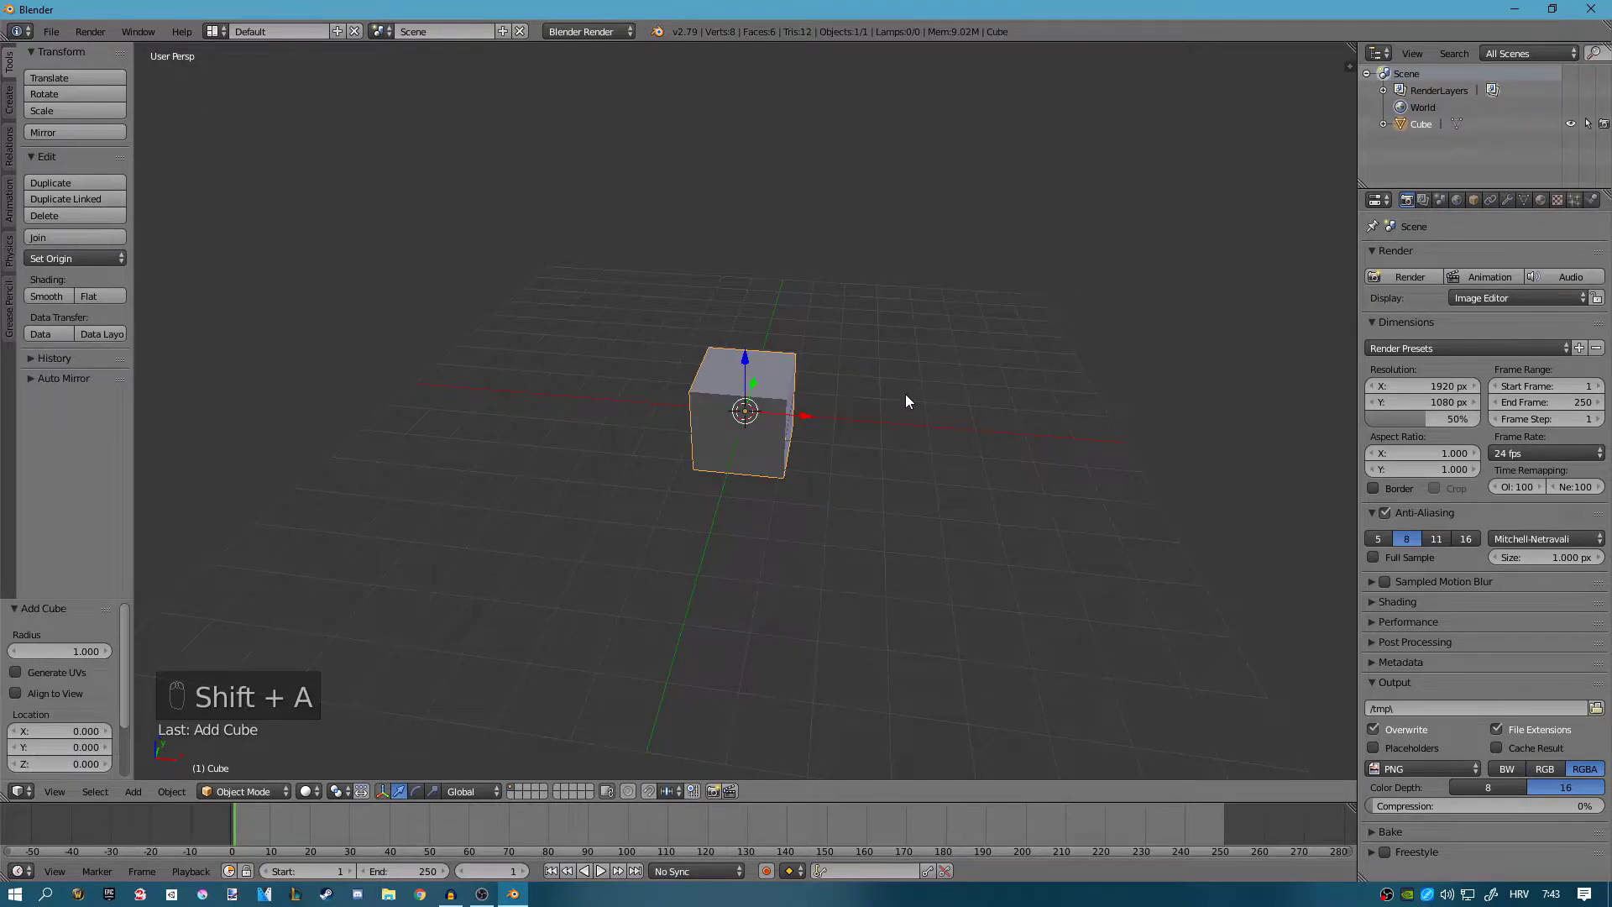
{"action": "key", "text": "KP_1"}
{"action": "key", "text": "KP_5"}
Turn on snapping and move the cube up 1 unit along the Z axis.
{"action": "key", "text": "shift+Tab"}
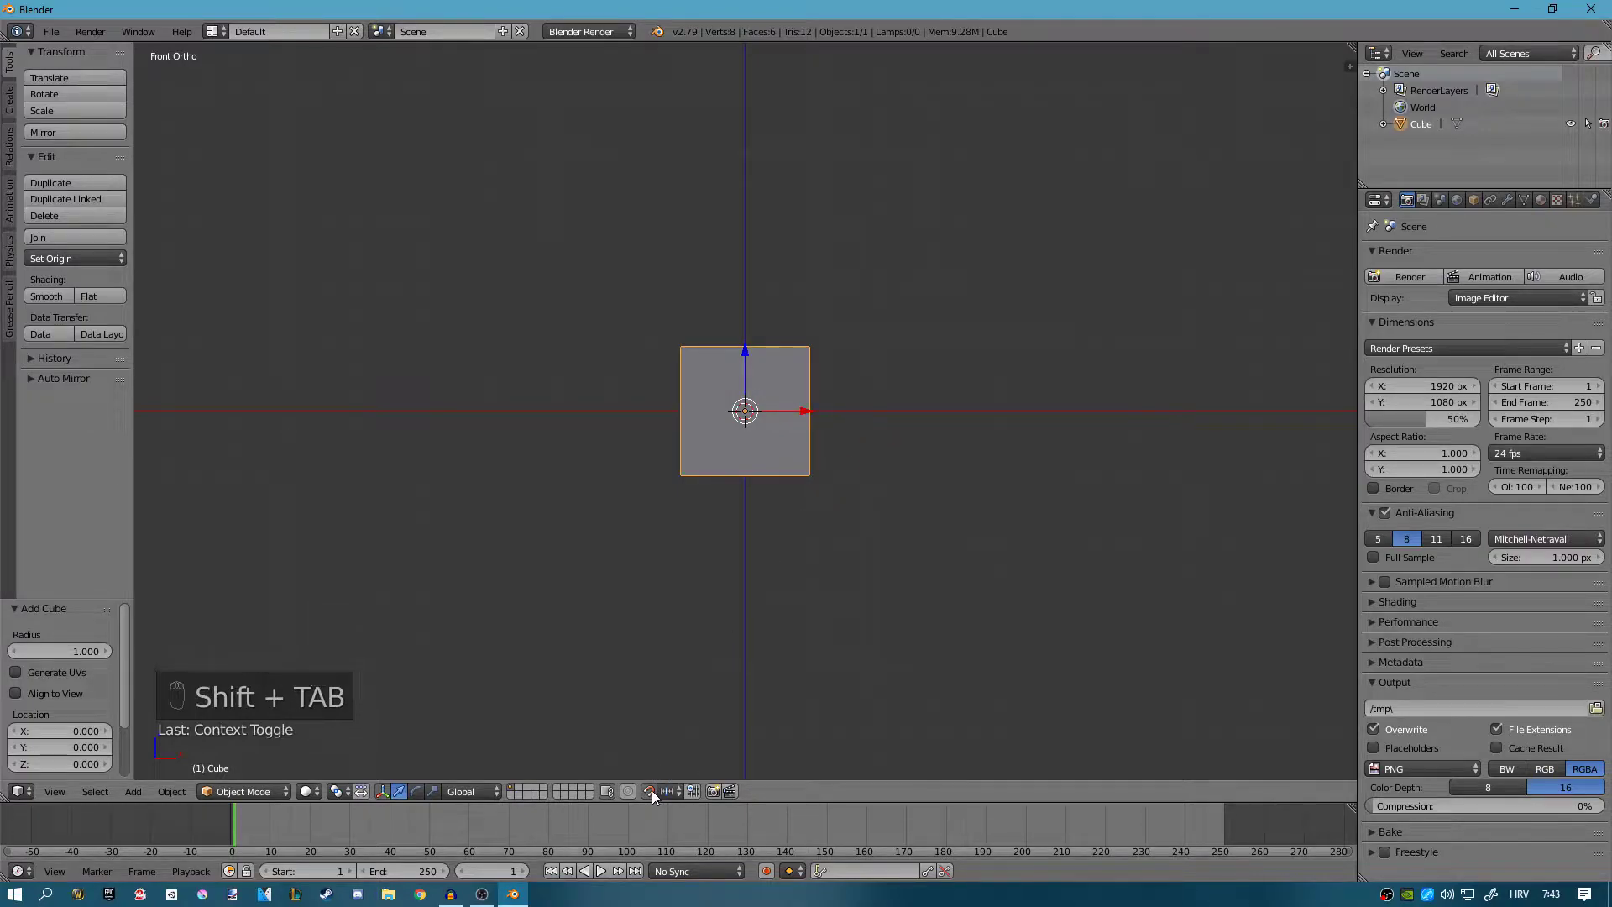
{"action": "scroll", "coordinate": [806, 454], "scroll_direction": "up", "scroll_amount": 1, "text": "shift"}
{"action": "key", "text": "g"}
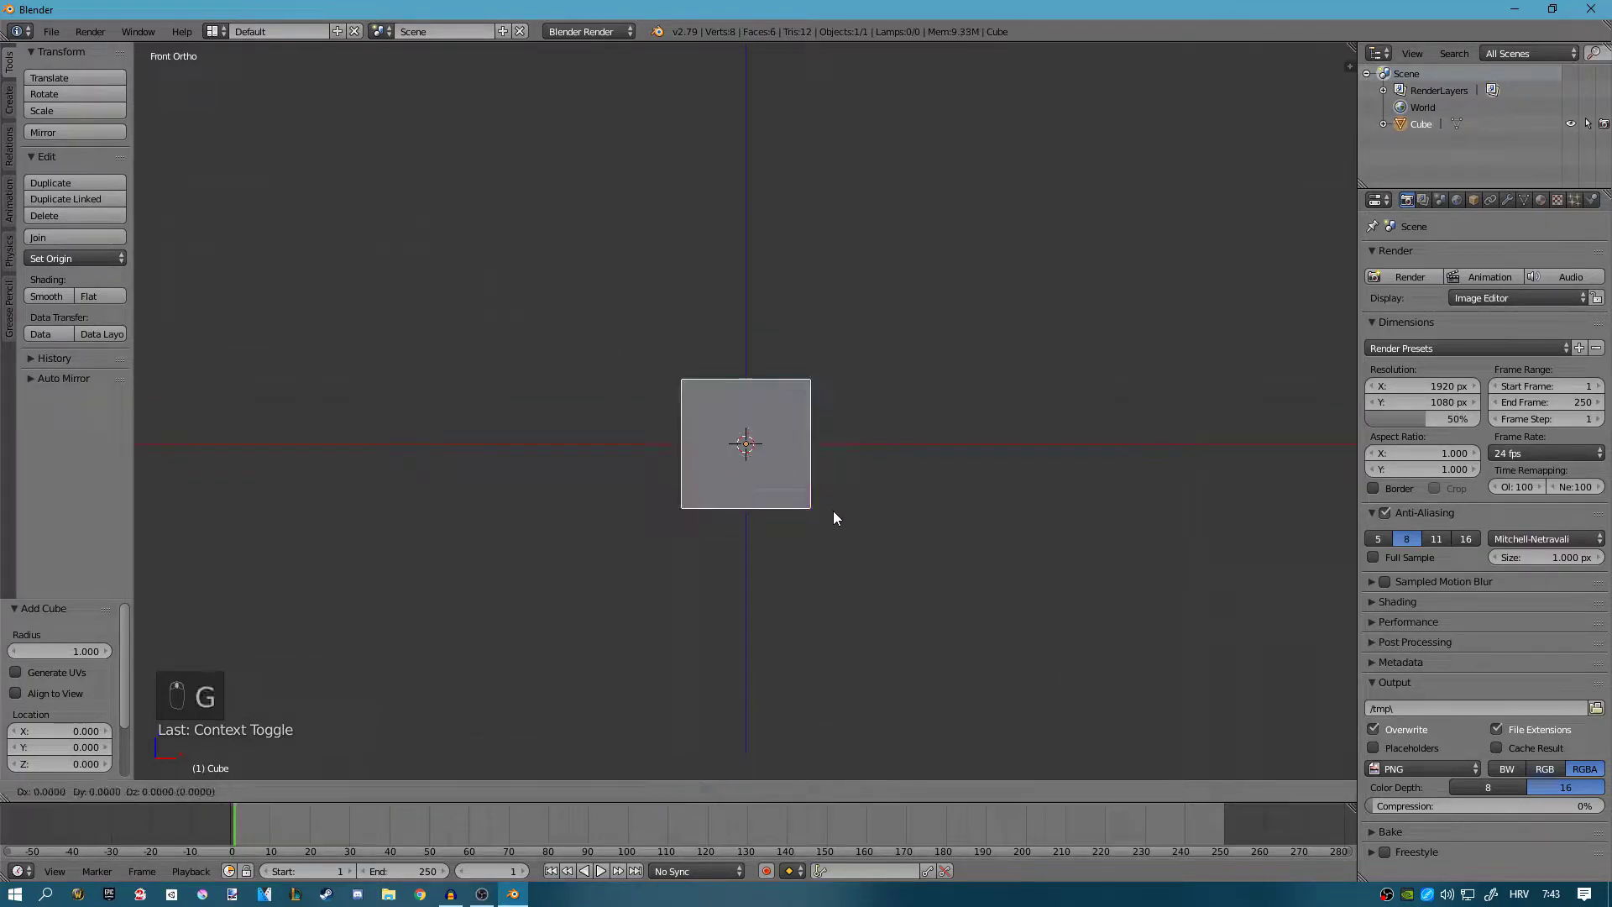
{"action": "key", "text": "z"}
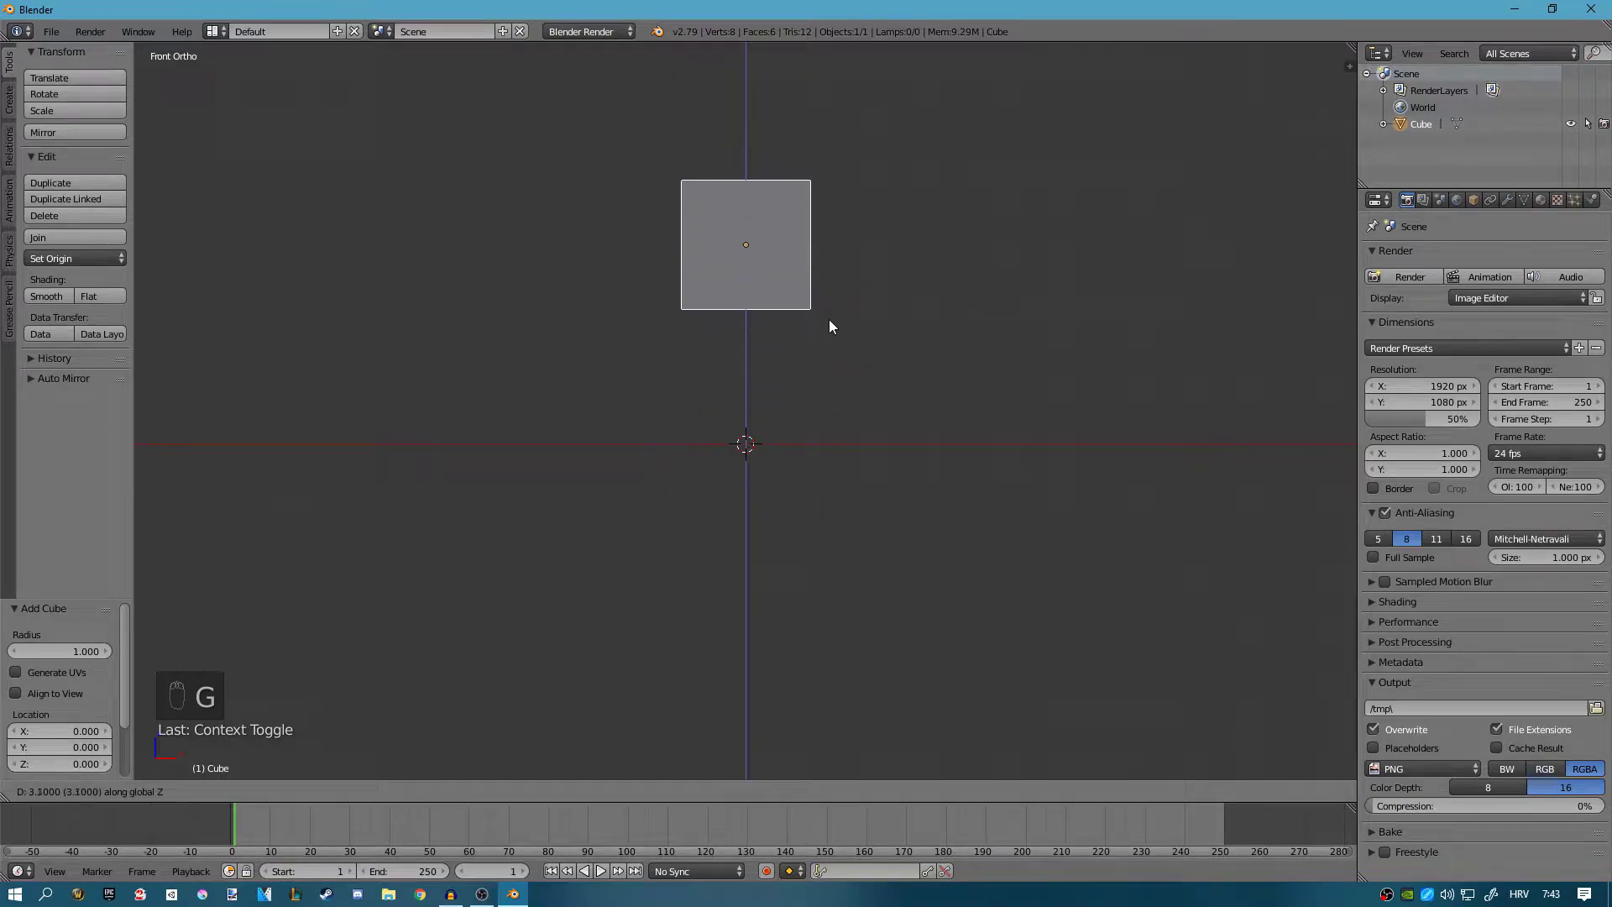
{"action": "left_click", "coordinate": [828, 448]}
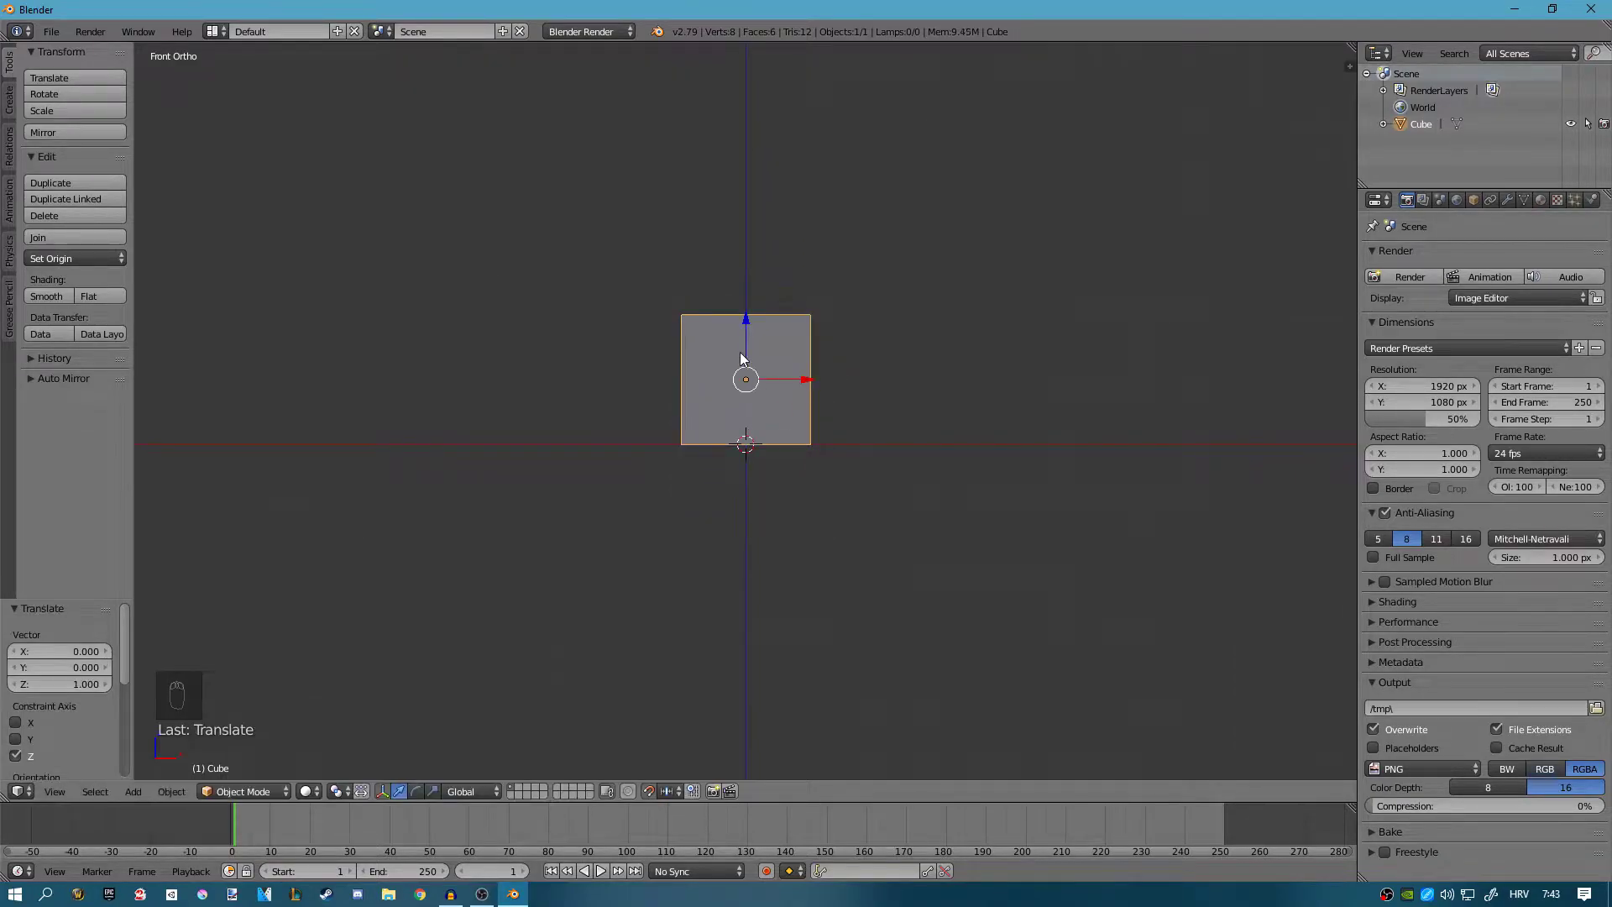
Set the cube's origin to the 3D cursor at the centre of its base.
{"action": "scroll", "coordinate": [772, 395], "scroll_direction": "up", "scroll_amount": 4}
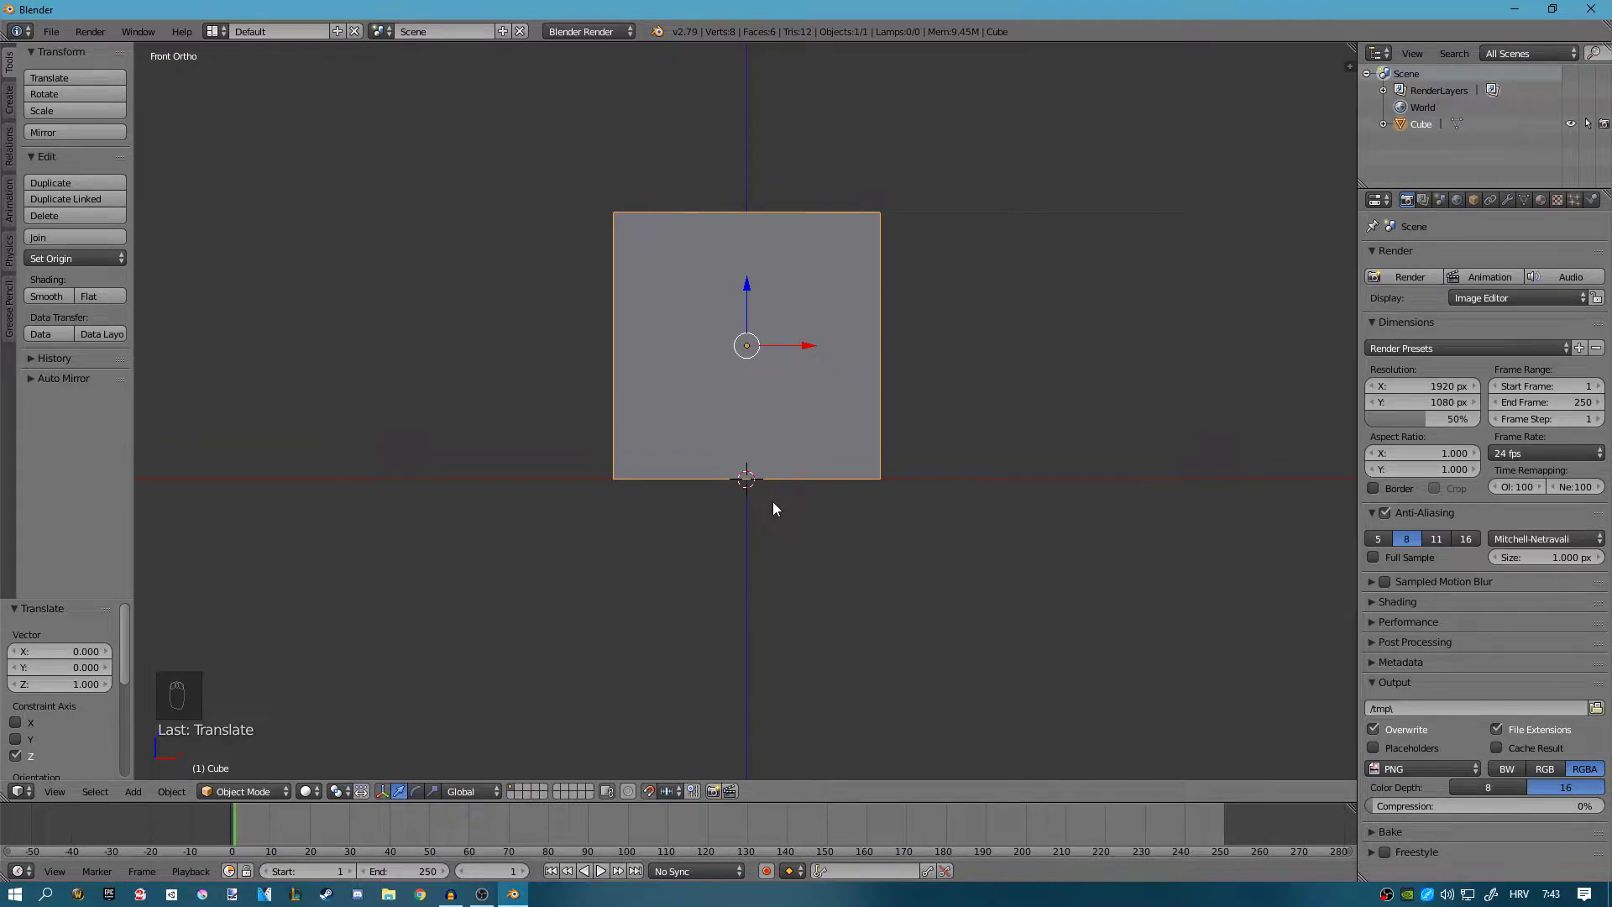
{"action": "key", "text": "ctrl+alt+shift+c"}
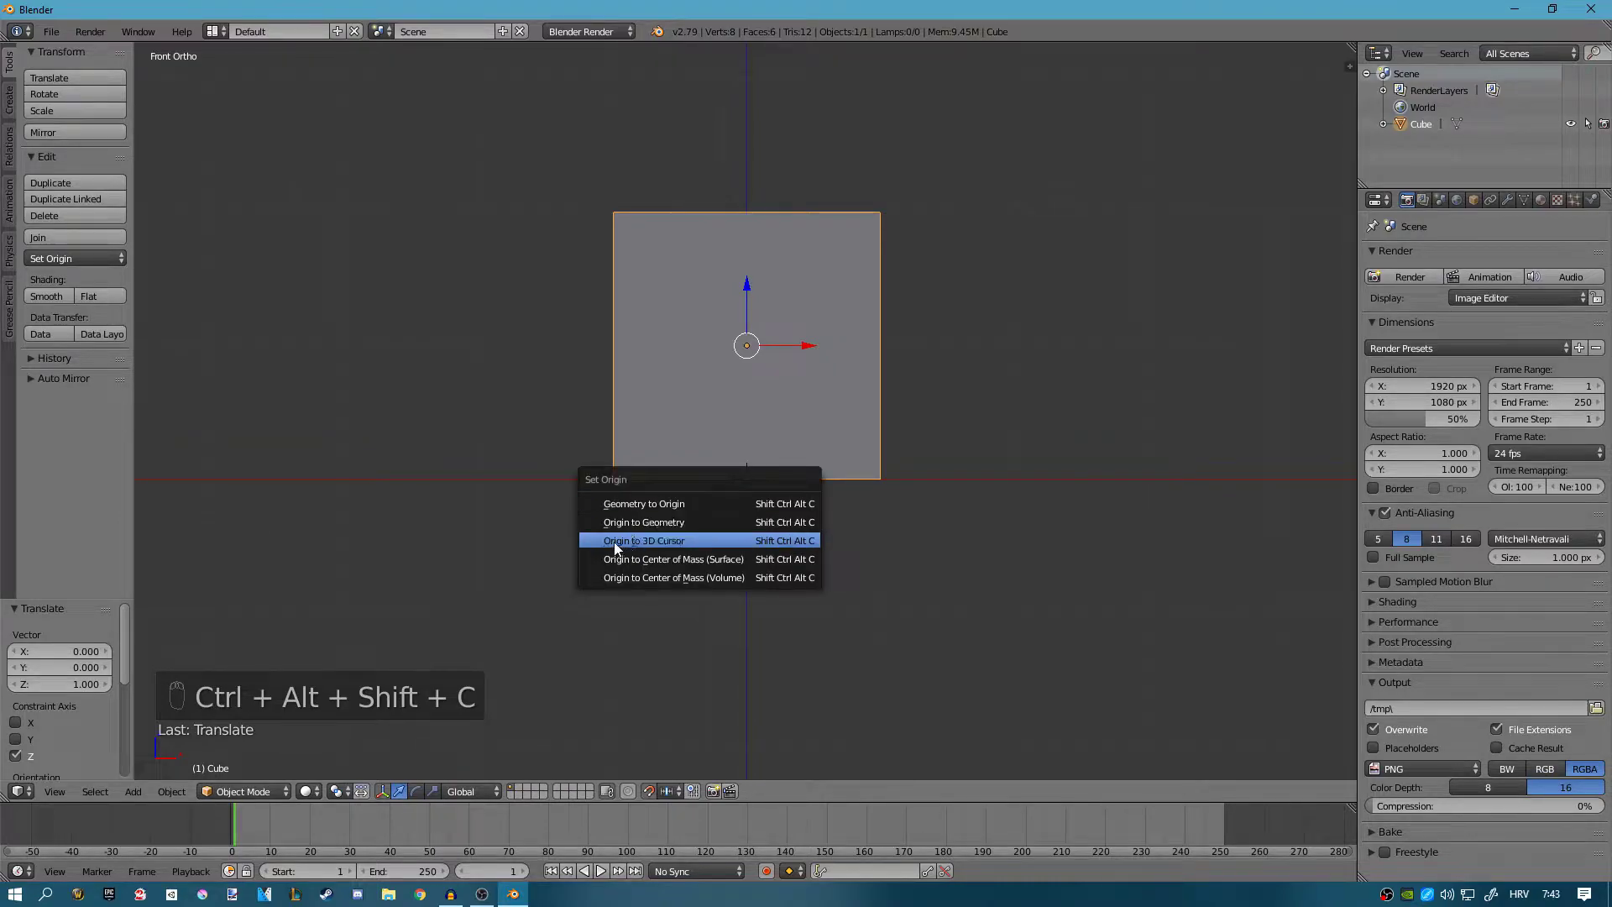
{"action": "left_click", "coordinate": [660, 544]}
{"action": "key", "text": "r"}
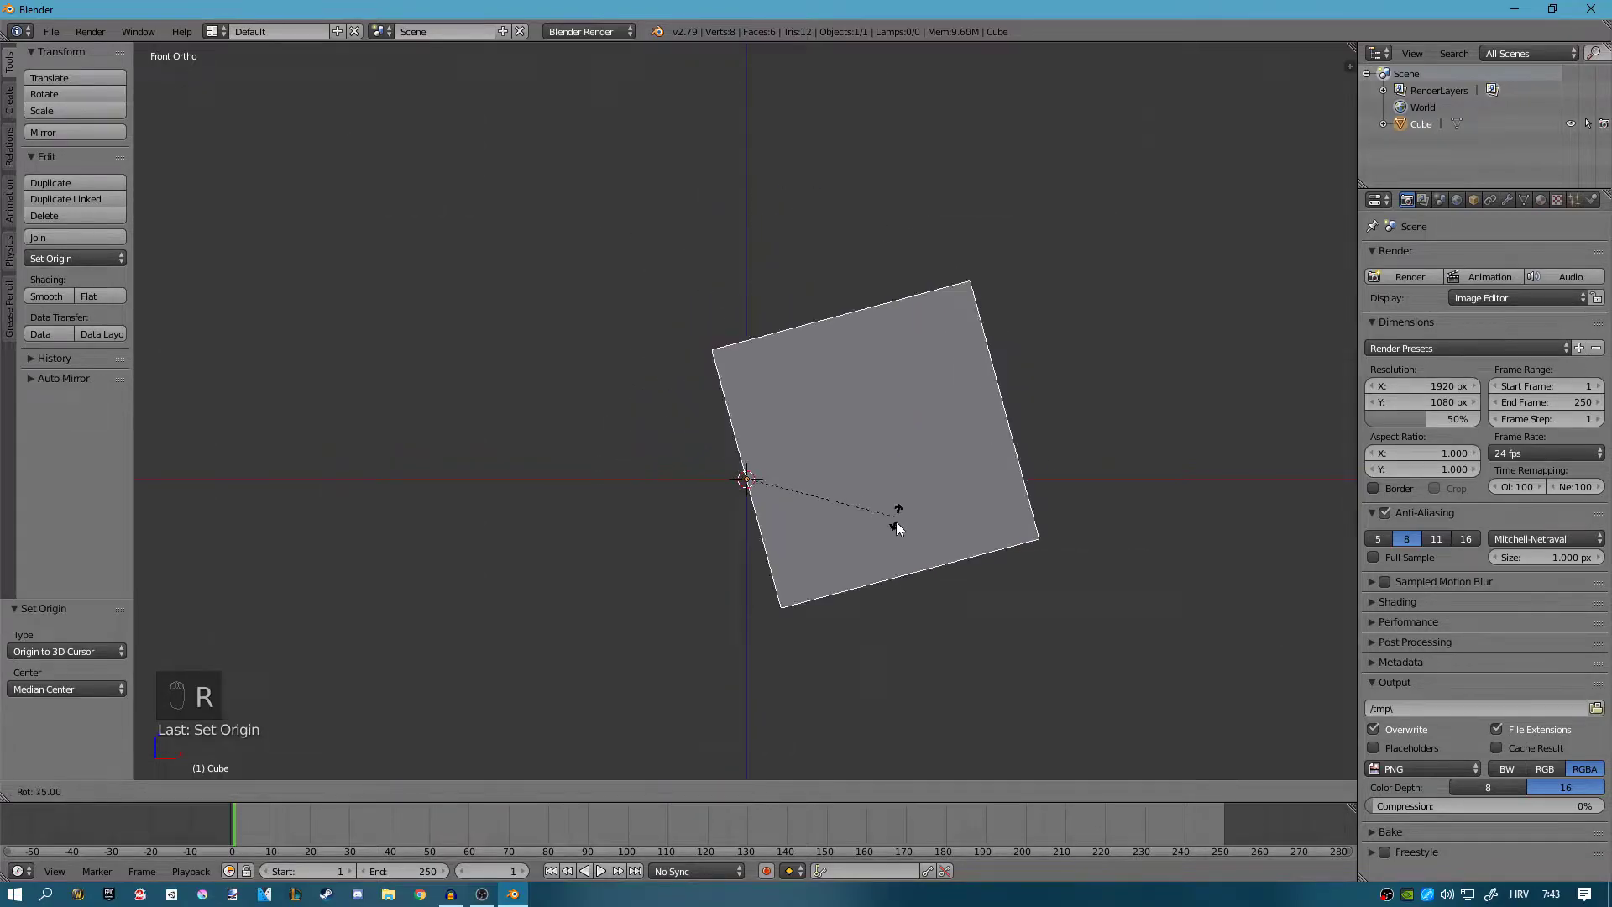
{"action": "right_click", "coordinate": [784, 331]}
{"action": "key", "text": "s"}
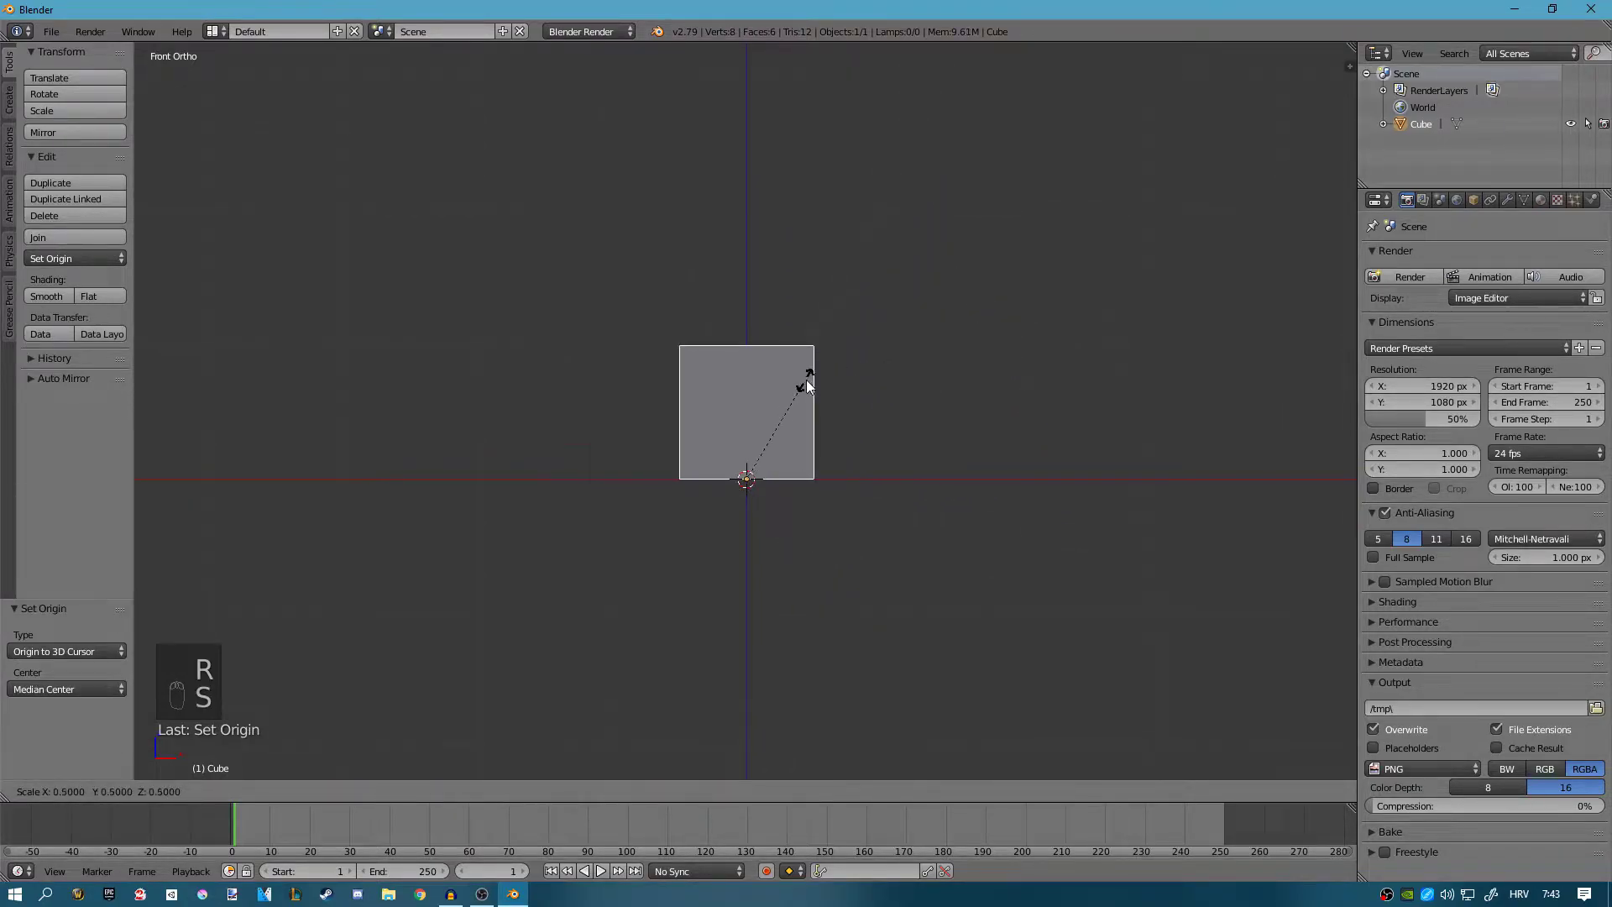
{"action": "right_click", "coordinate": [873, 376]}
Scale the cube to 0.2 in X and Y only, leaving Z locked.
{"action": "scroll", "coordinate": [890, 375], "scroll_direction": "down", "scroll_amount": 3}
{"action": "middle_click_drag", "start_coordinate": [875, 277], "coordinate": [880, 545], "text": "shift"}
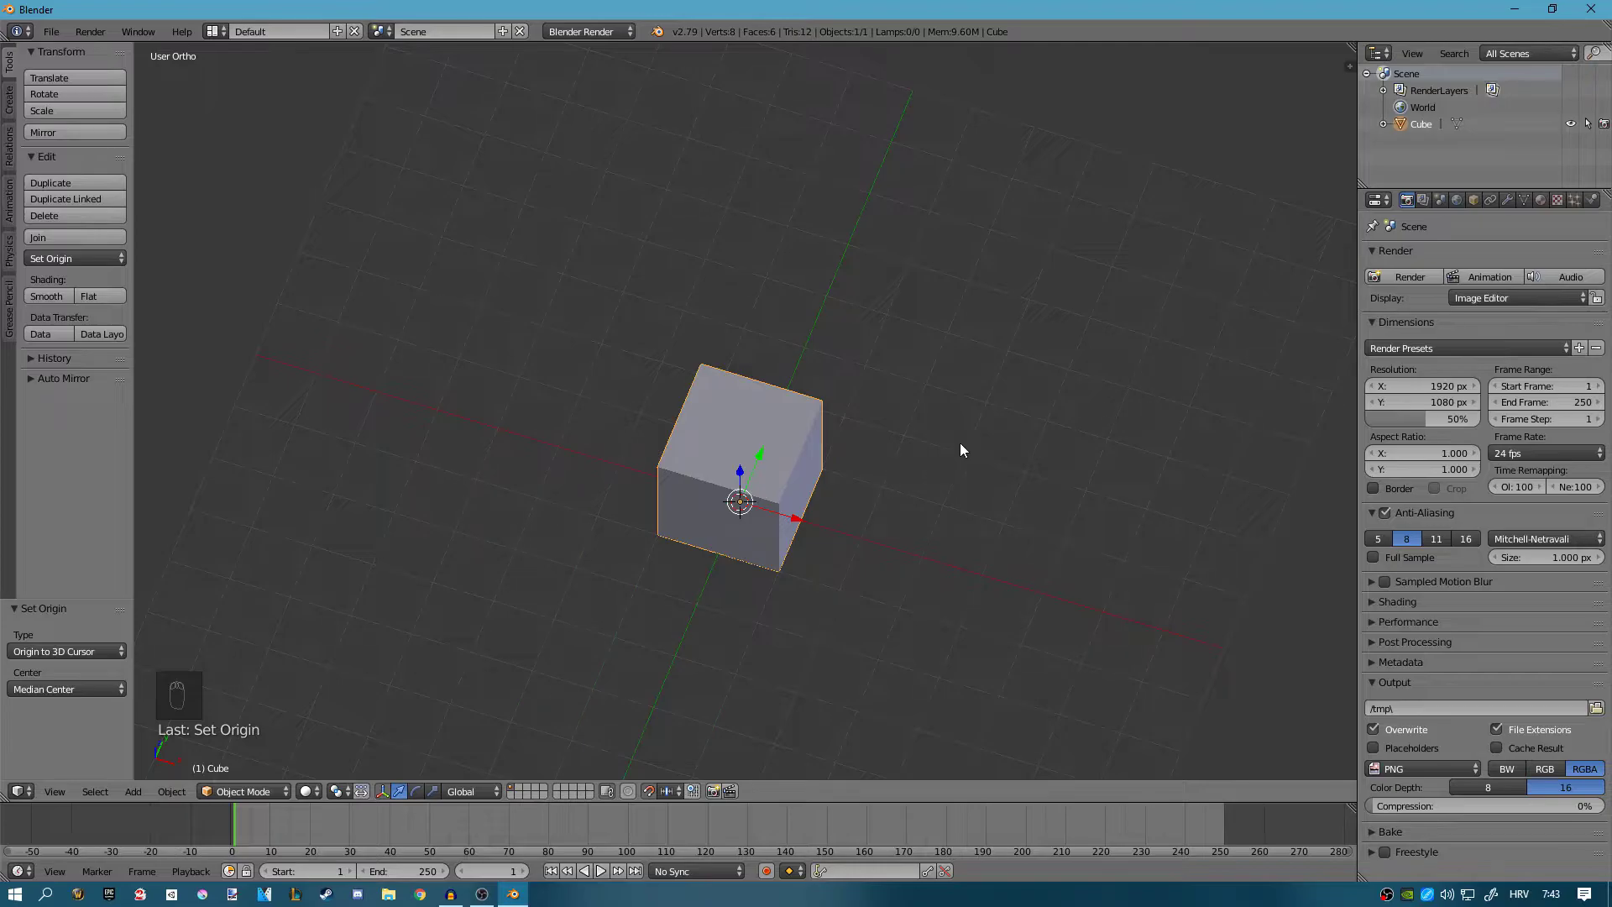
{"action": "key", "text": "s"}
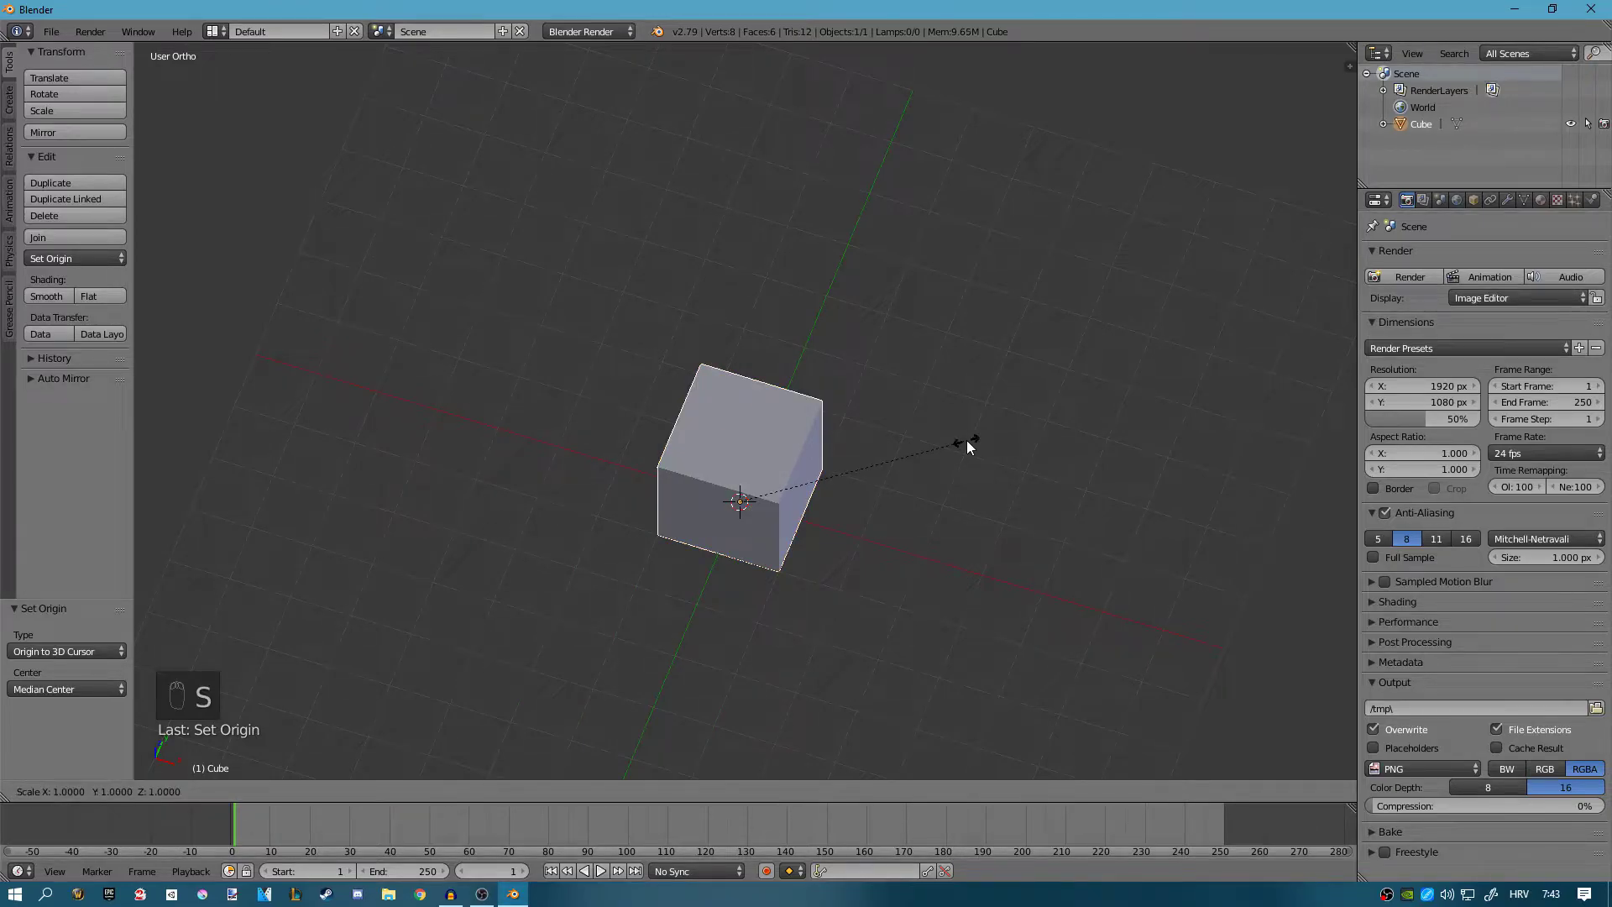
{"action": "key", "text": "shift+z"}
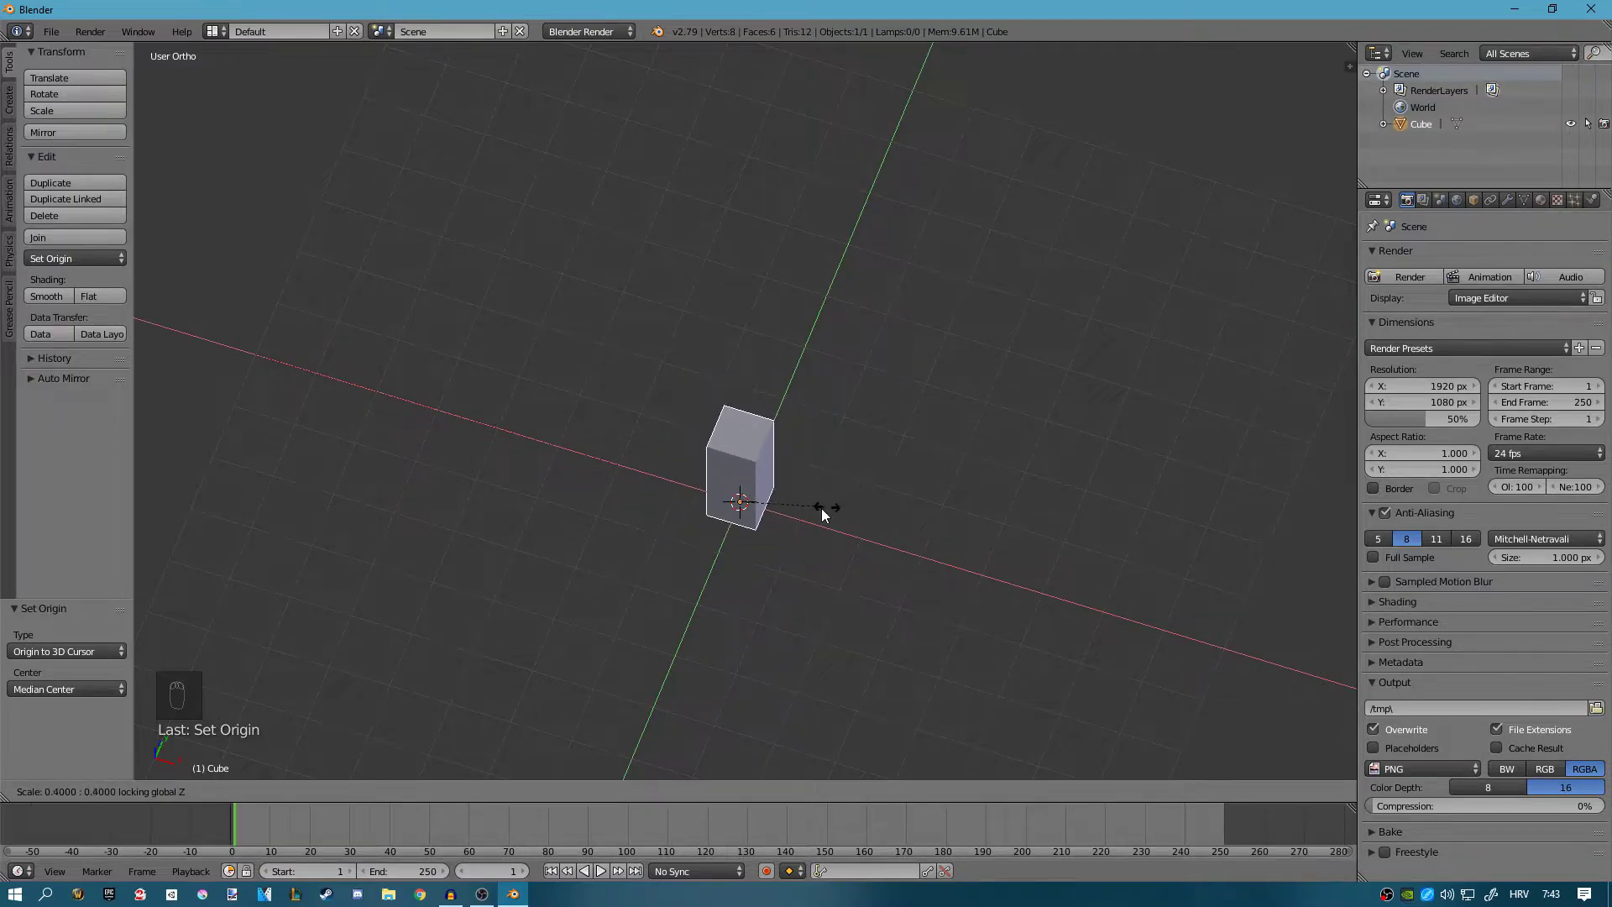
{"action": "left_click", "coordinate": [794, 515]}
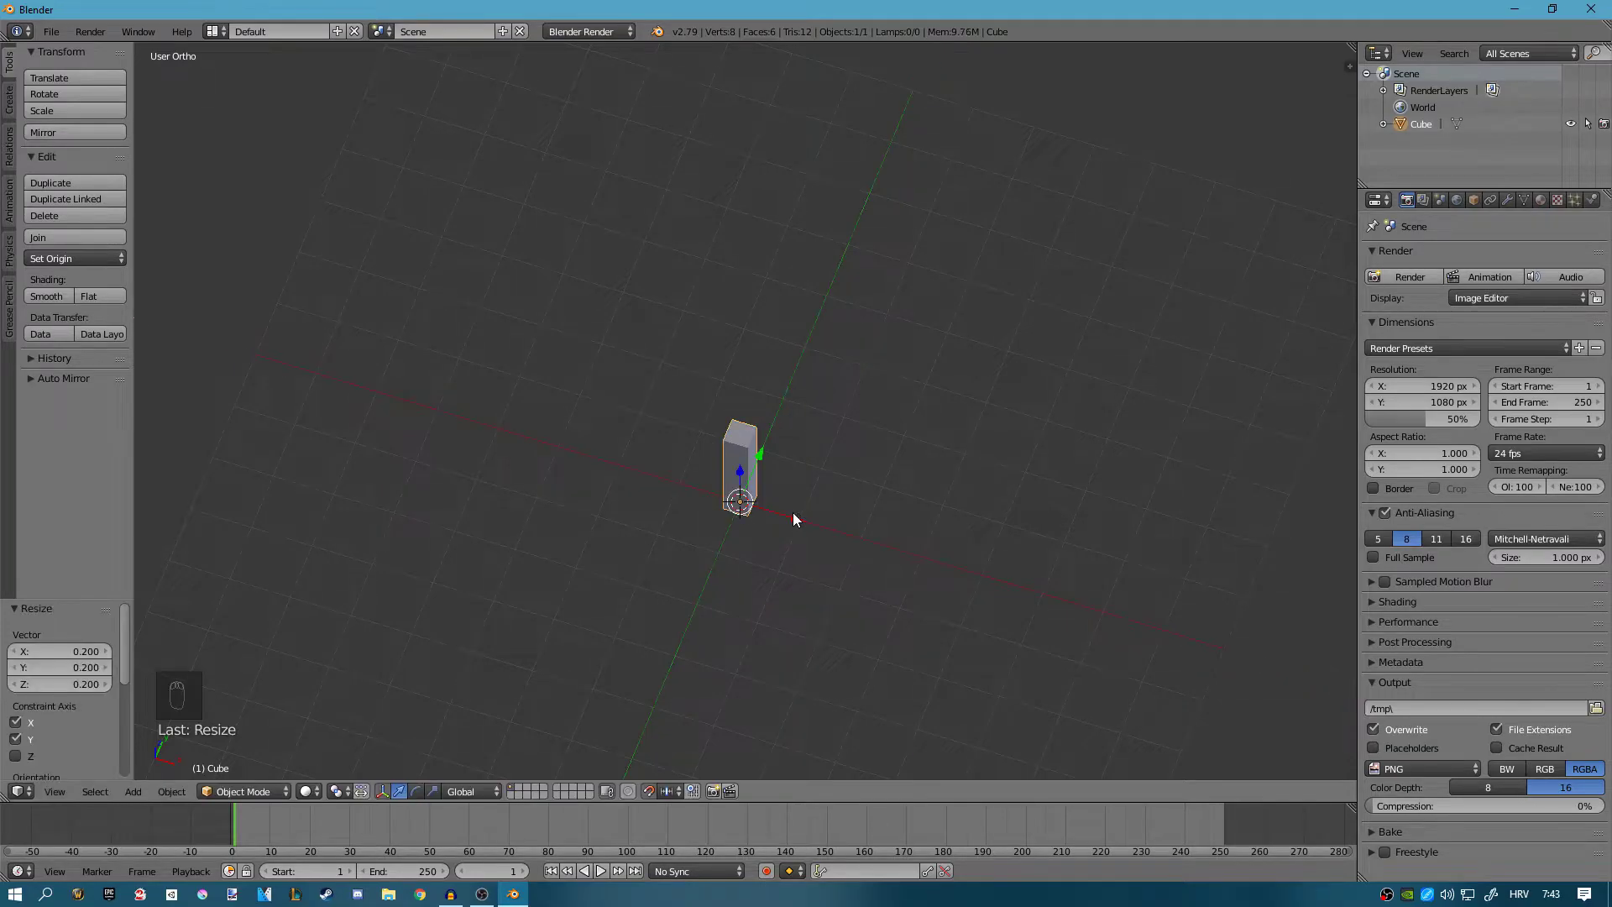
Stretch the narrow block by a factor of 3 along Z in front view to form a tall post.
{"action": "key", "text": "KP_1"}
{"action": "key", "text": "s"}
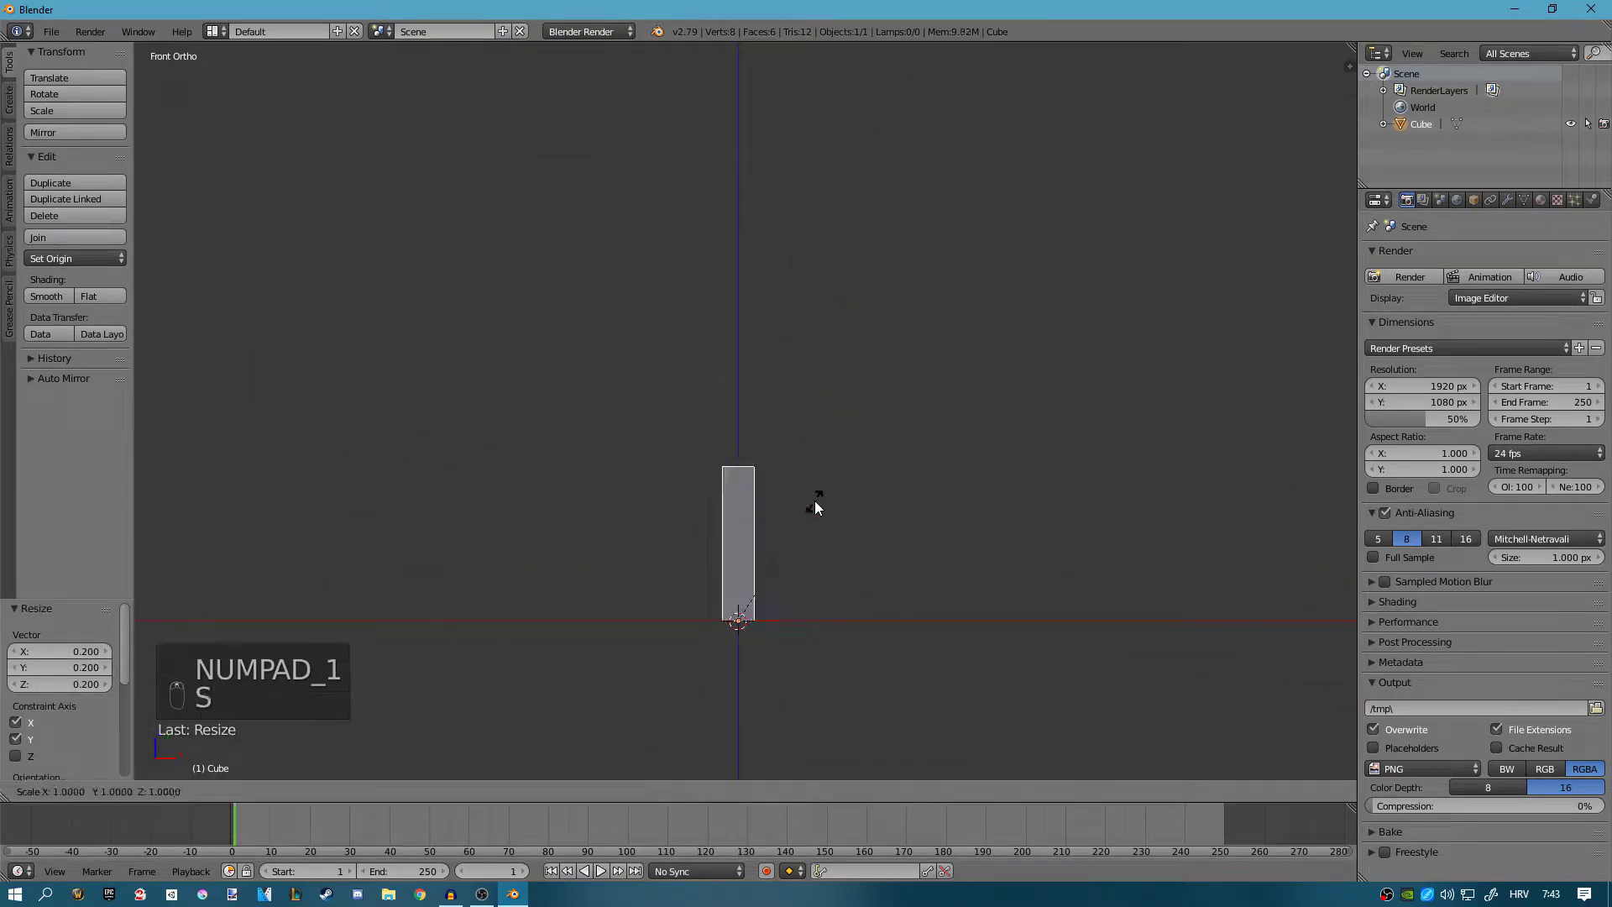
{"action": "key", "text": "z"}
{"action": "left_click", "coordinate": [1063, 350]}
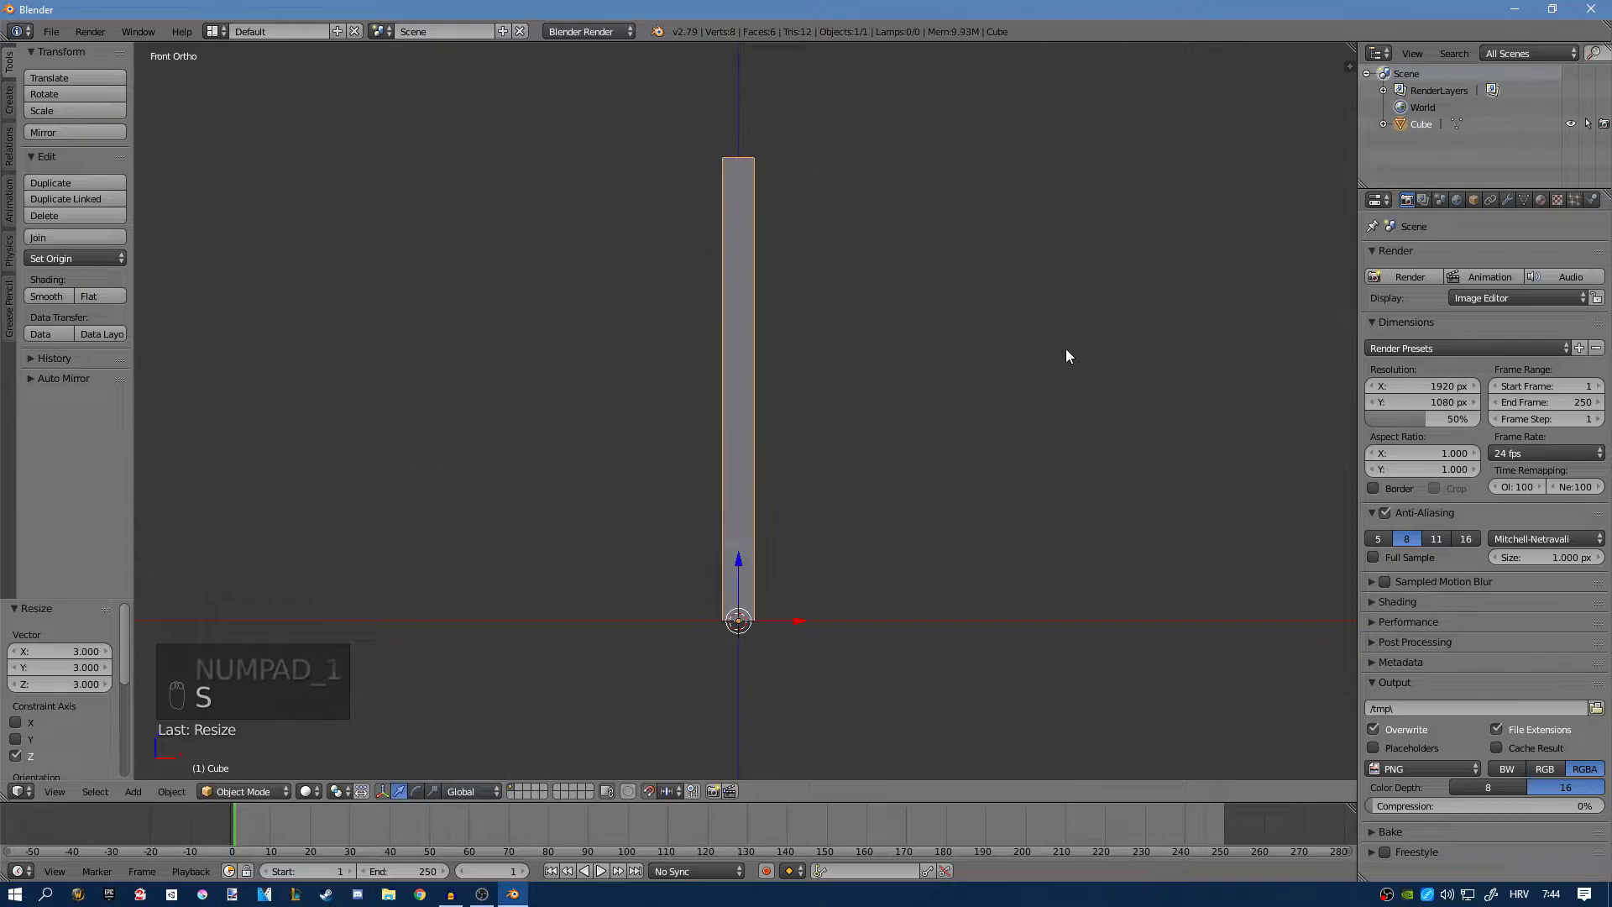
Enter Edit Mode and select the four vertices of the post's top face in front view.
{"action": "middle_click_drag", "start_coordinate": [939, 344], "coordinate": [963, 375], "text": "shift"}
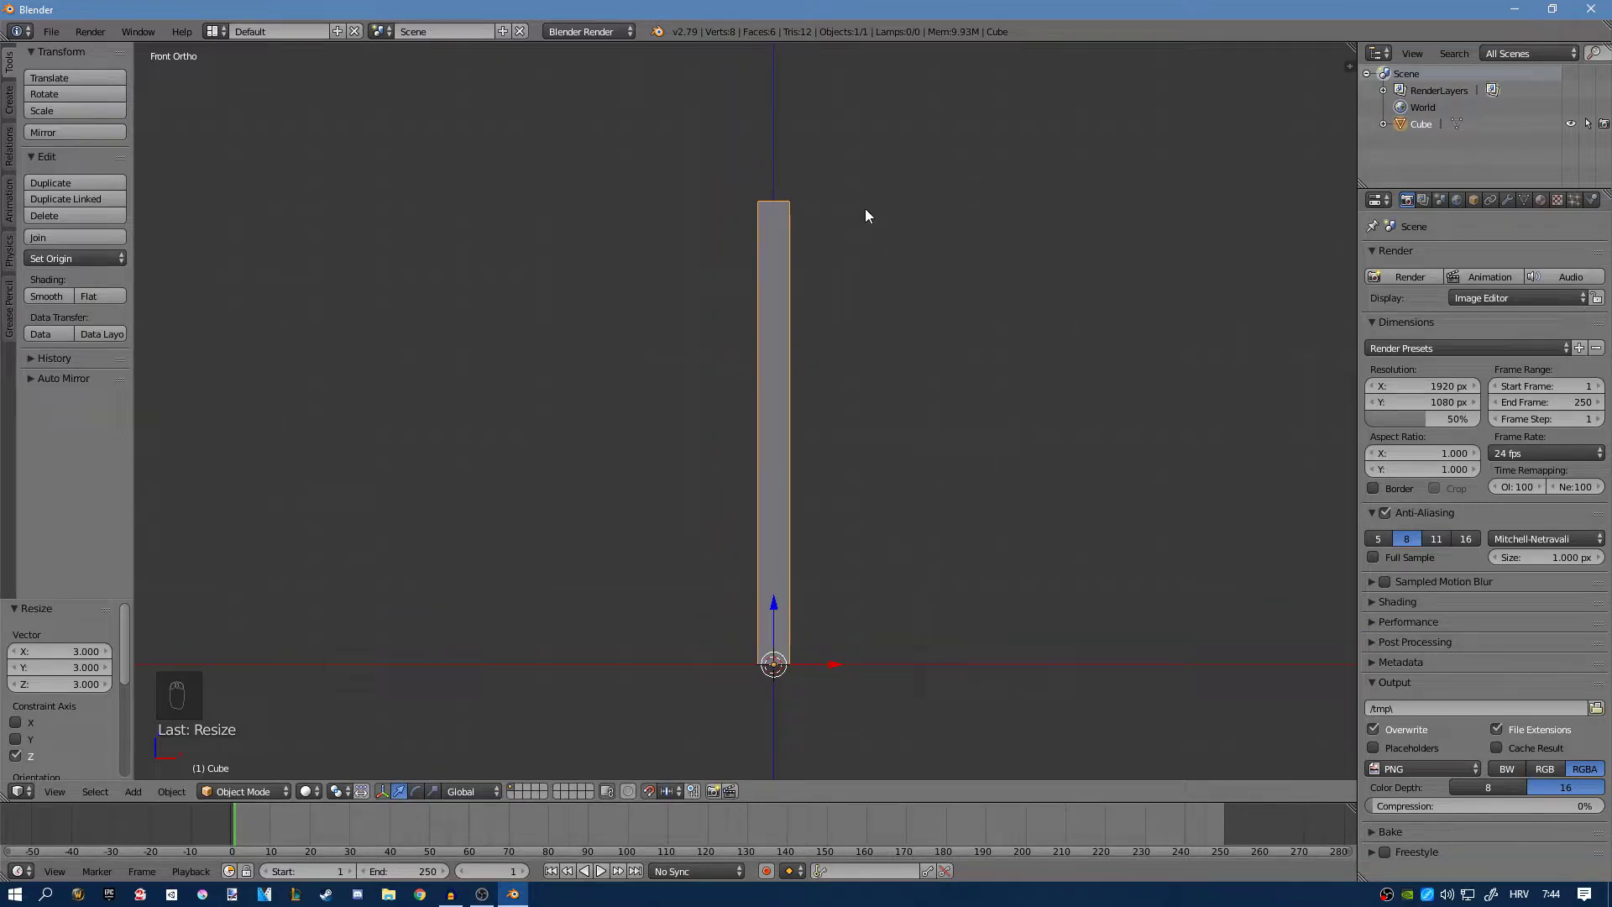
{"action": "middle_click_drag", "start_coordinate": [864, 245], "coordinate": [806, 405], "text": "shift"}
{"action": "scroll", "coordinate": [806, 406], "scroll_direction": "up", "scroll_amount": 2}
{"action": "key", "text": "Tab"}
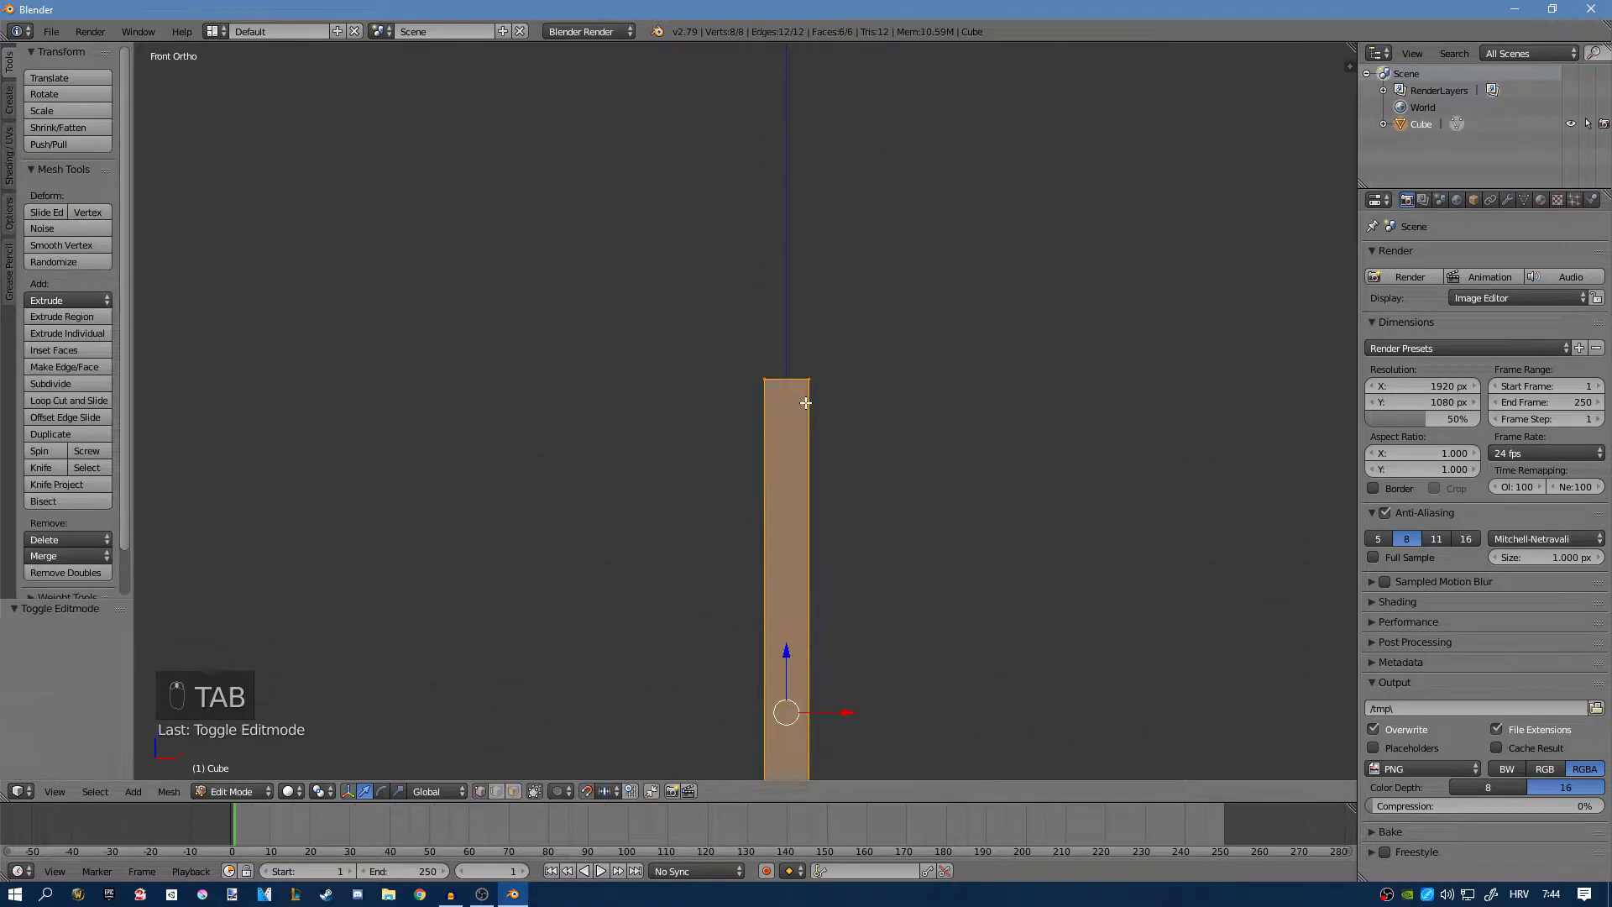
{"action": "right_click", "coordinate": [818, 376]}
{"action": "key", "text": "z"}
{"action": "key", "text": "c"}
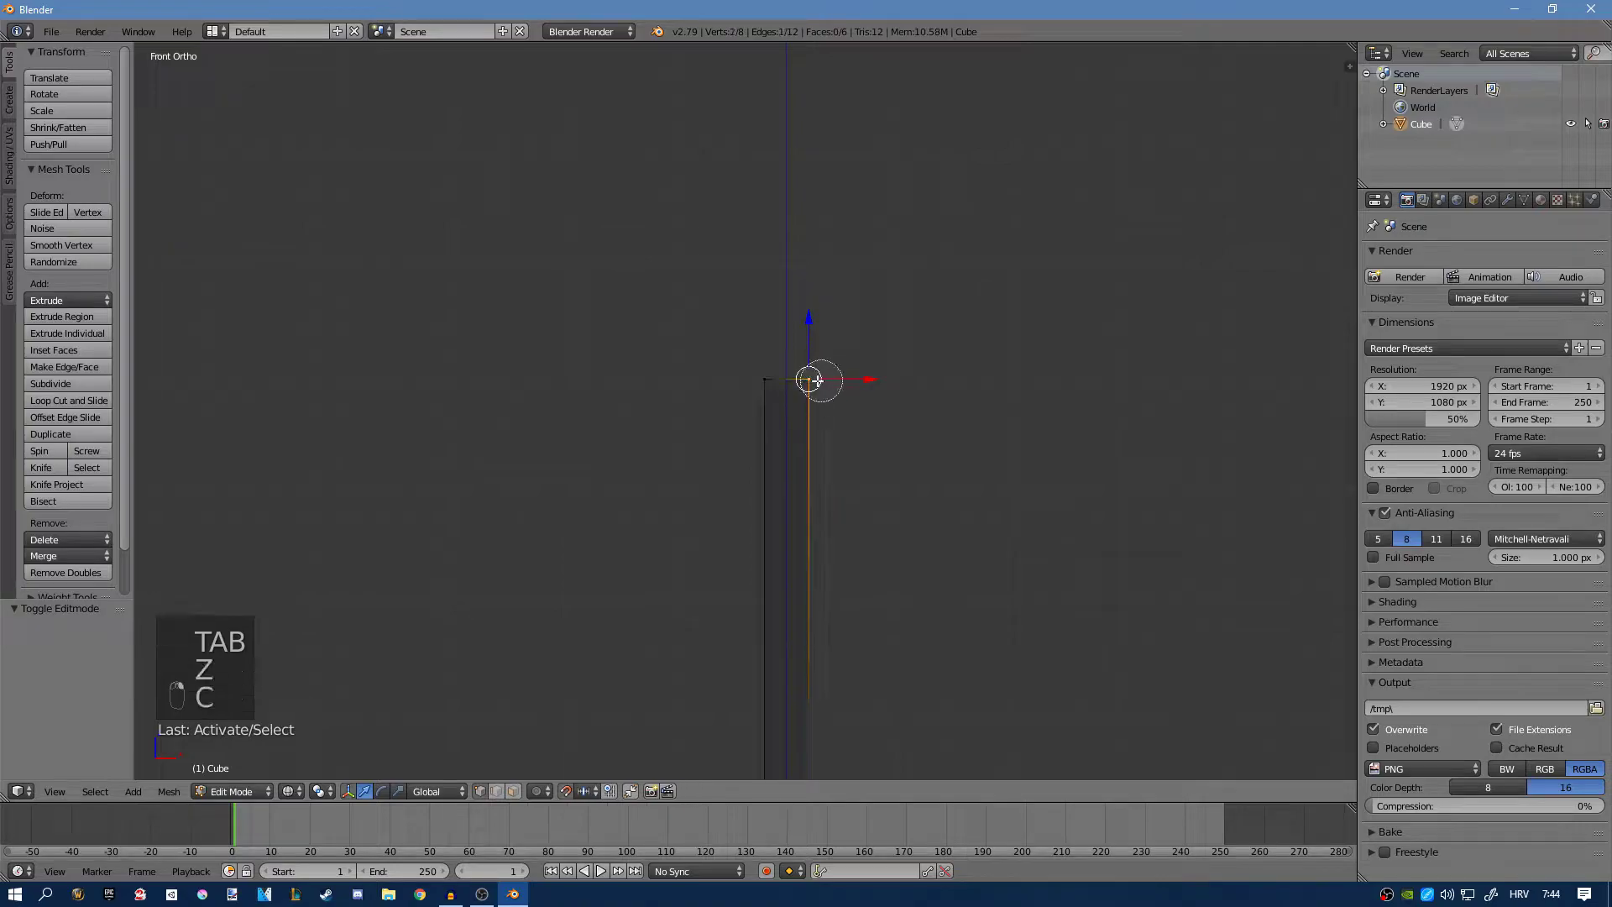
{"action": "left_click_drag", "start_coordinate": [810, 377], "coordinate": [785, 378]}
{"action": "right_click", "coordinate": [784, 378]}
{"action": "key", "text": "z"}
{"action": "middle_click_drag", "start_coordinate": [777, 411], "coordinate": [776, 468]}
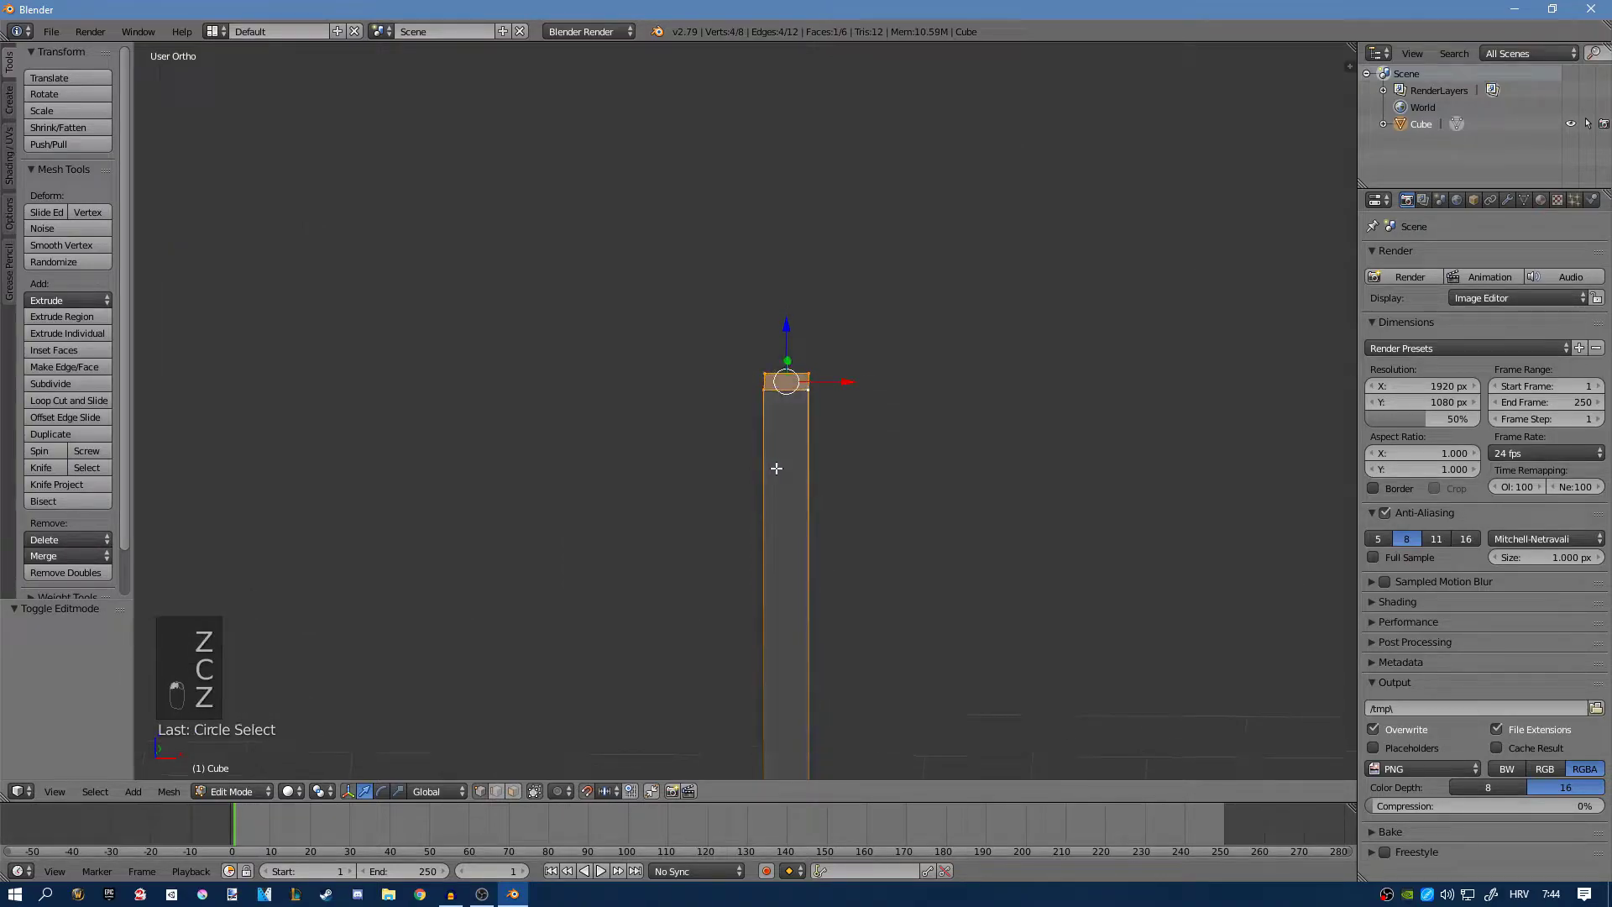
{"action": "key", "text": "KP_1"}
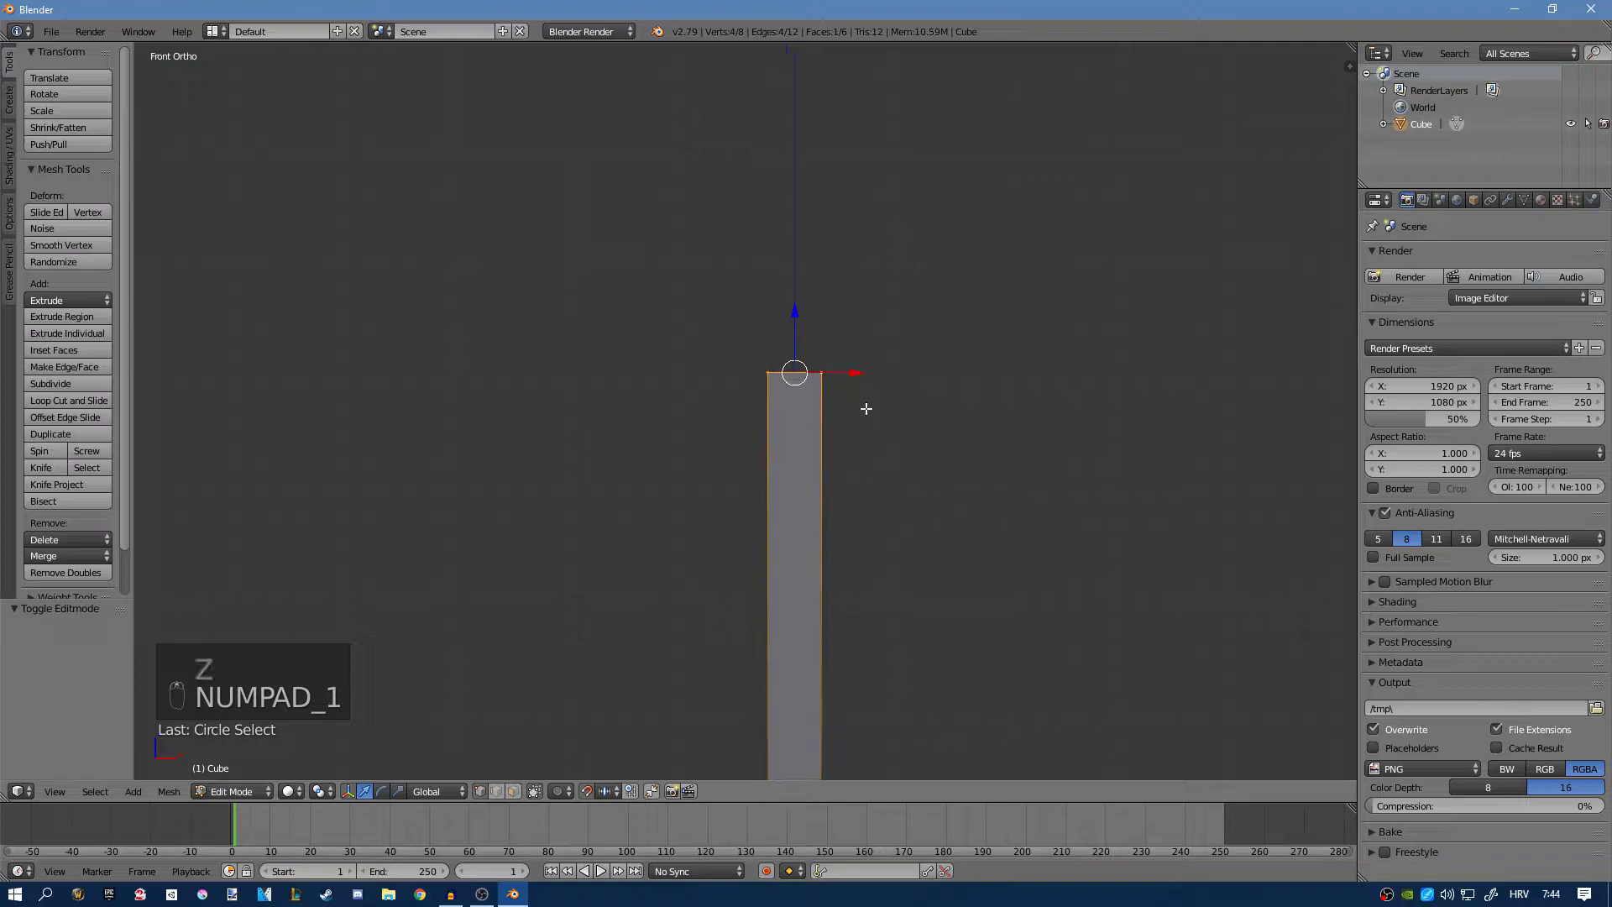
Extrude the top face in place, scale it to 1.2, and extrude it 0.8 upward as a wider head.
{"action": "key", "text": "e"}
{"action": "right_click", "coordinate": [922, 383]}
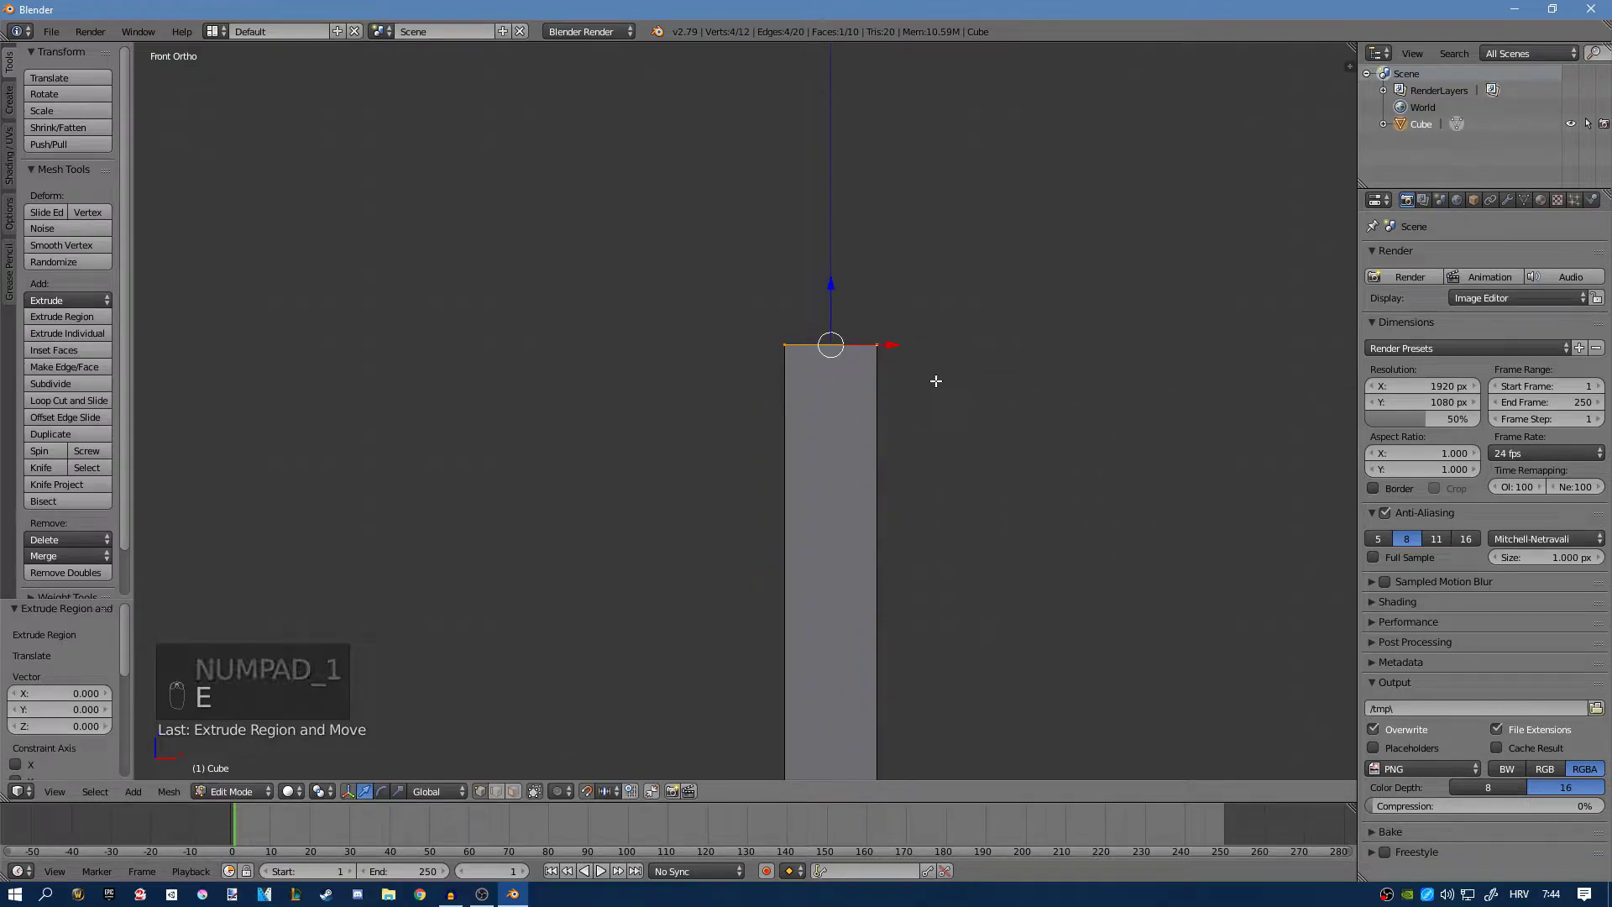
{"action": "key", "text": "s"}
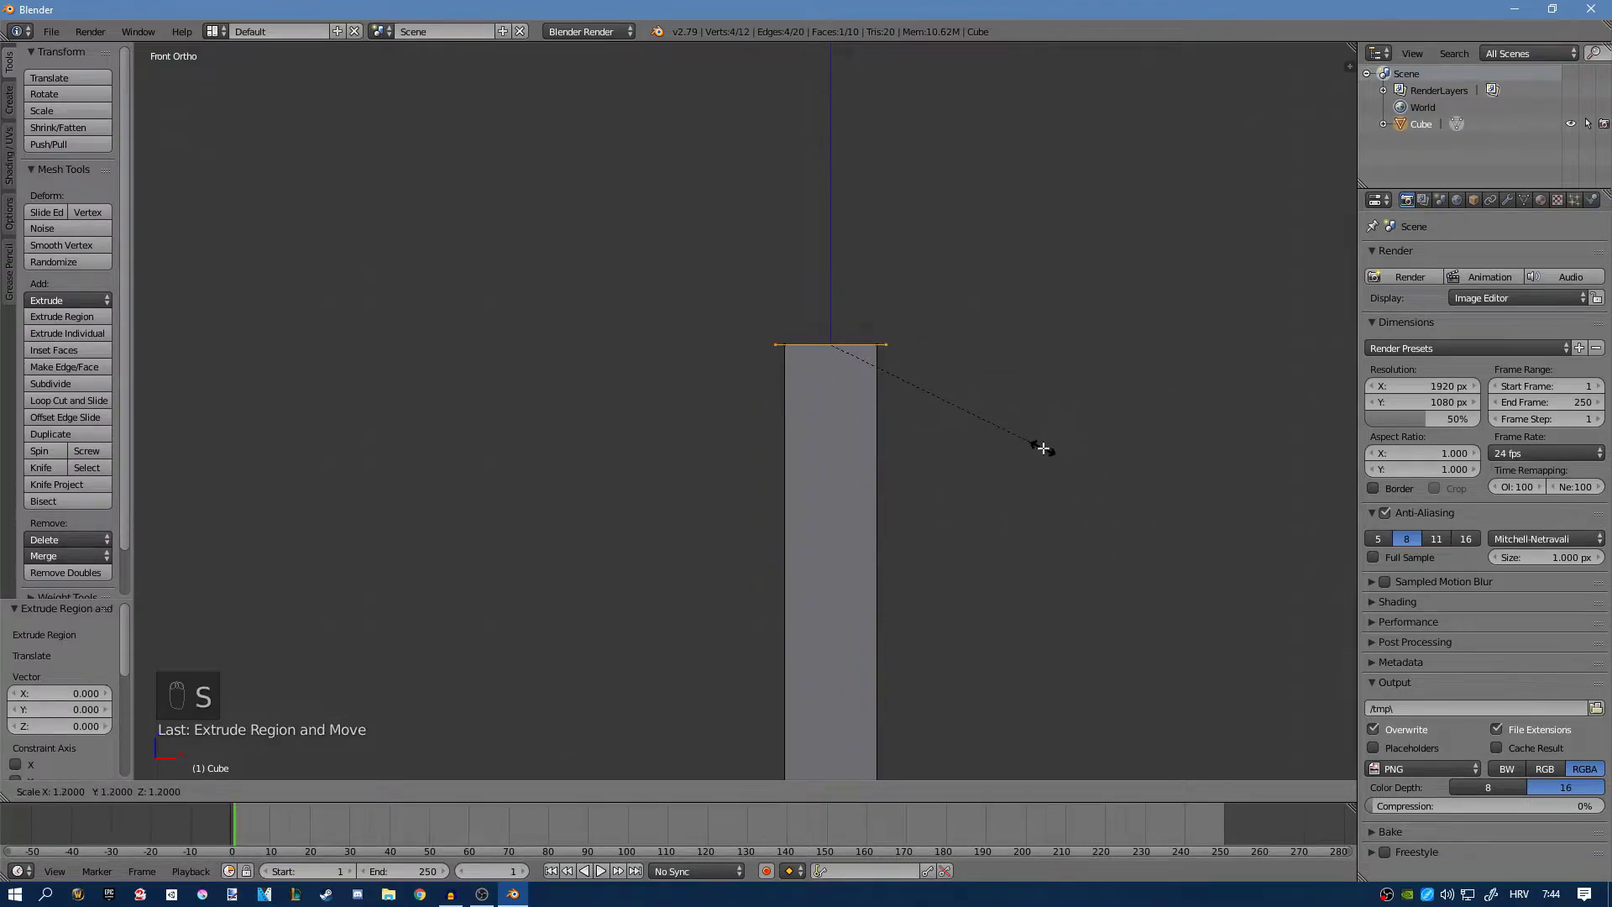
{"action": "left_click", "coordinate": [1042, 449]}
{"action": "key", "text": "e"}
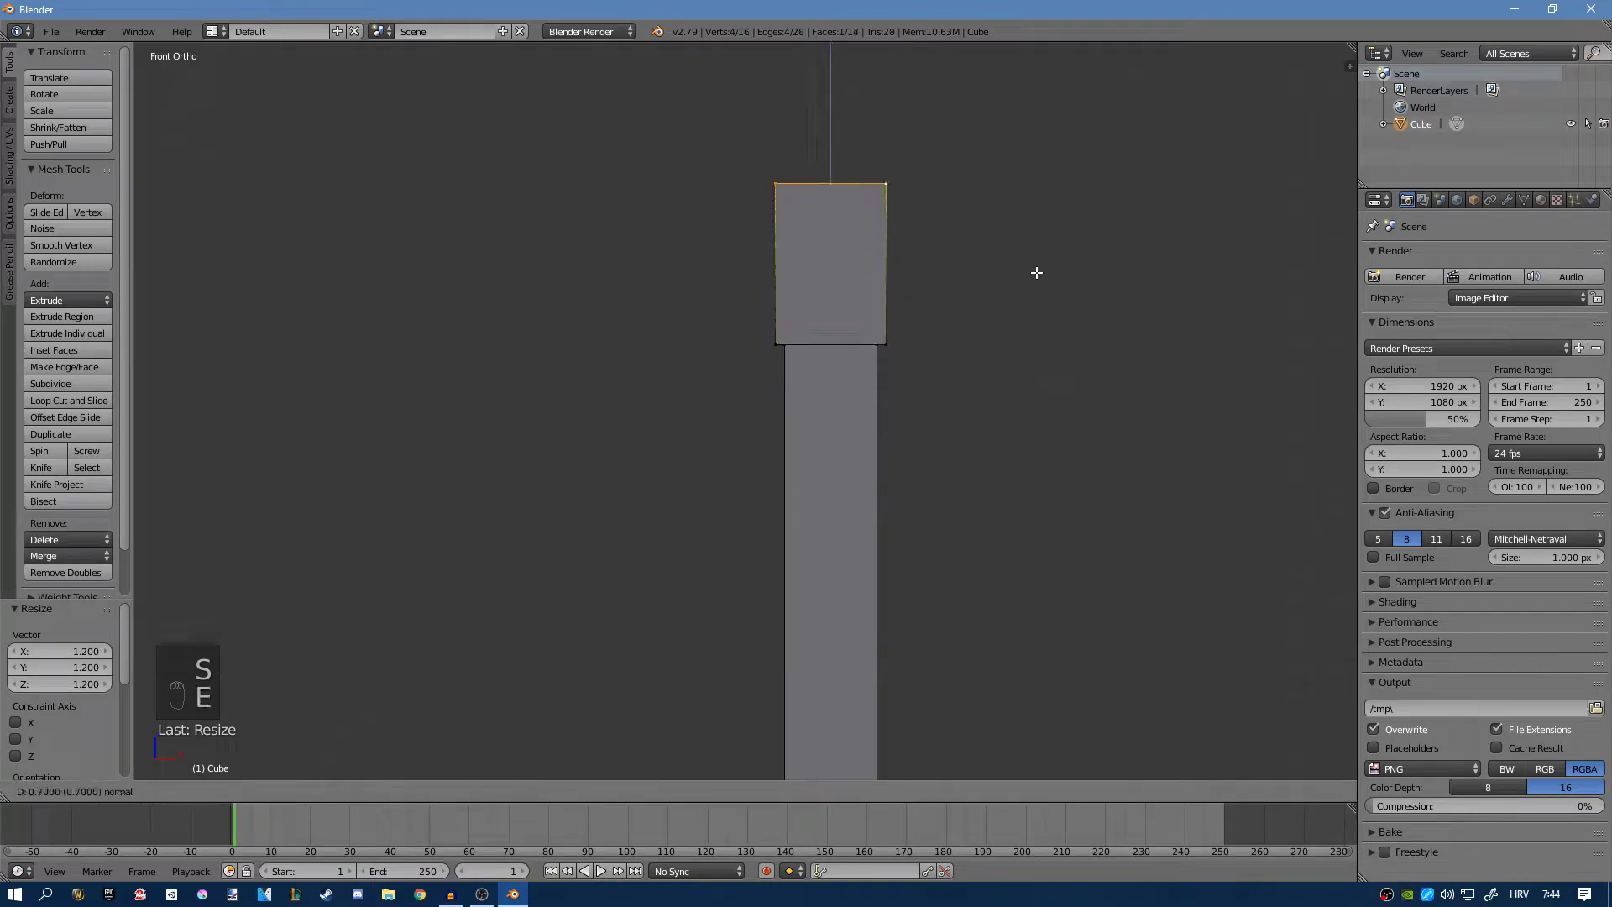
{"action": "left_click", "coordinate": [1036, 267]}
Extrude the head's top face in place, scale it to 0.8, and extrude it a short distance upward as a small cap.
{"action": "middle_click_drag", "start_coordinate": [1013, 234], "coordinate": [983, 324]}
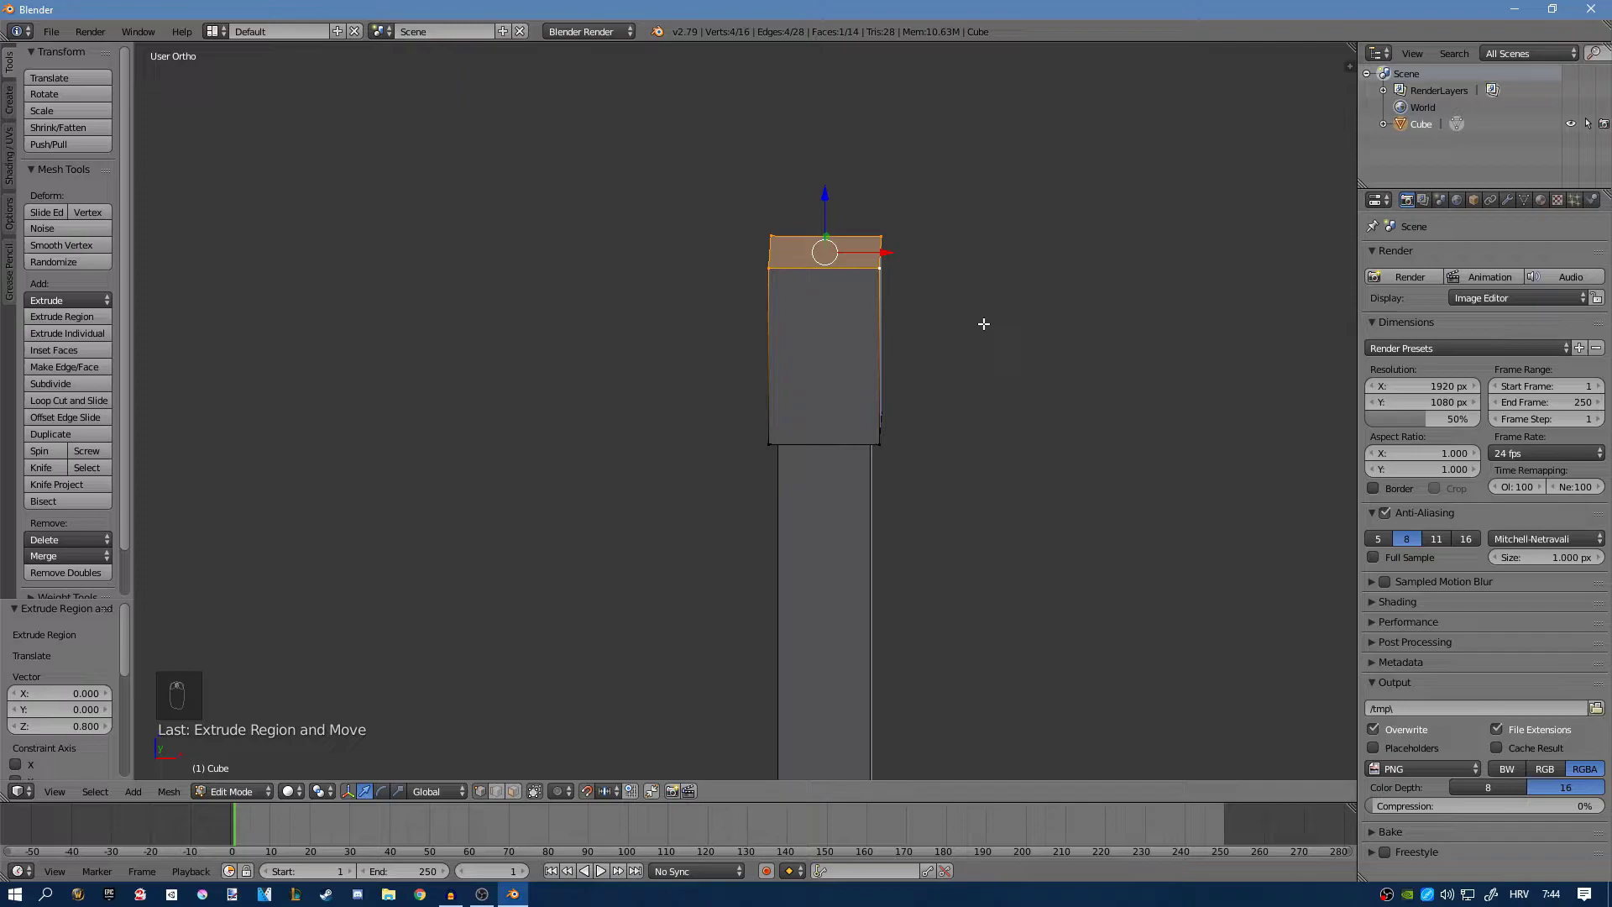
{"action": "key", "text": "e"}
{"action": "key", "text": "s"}
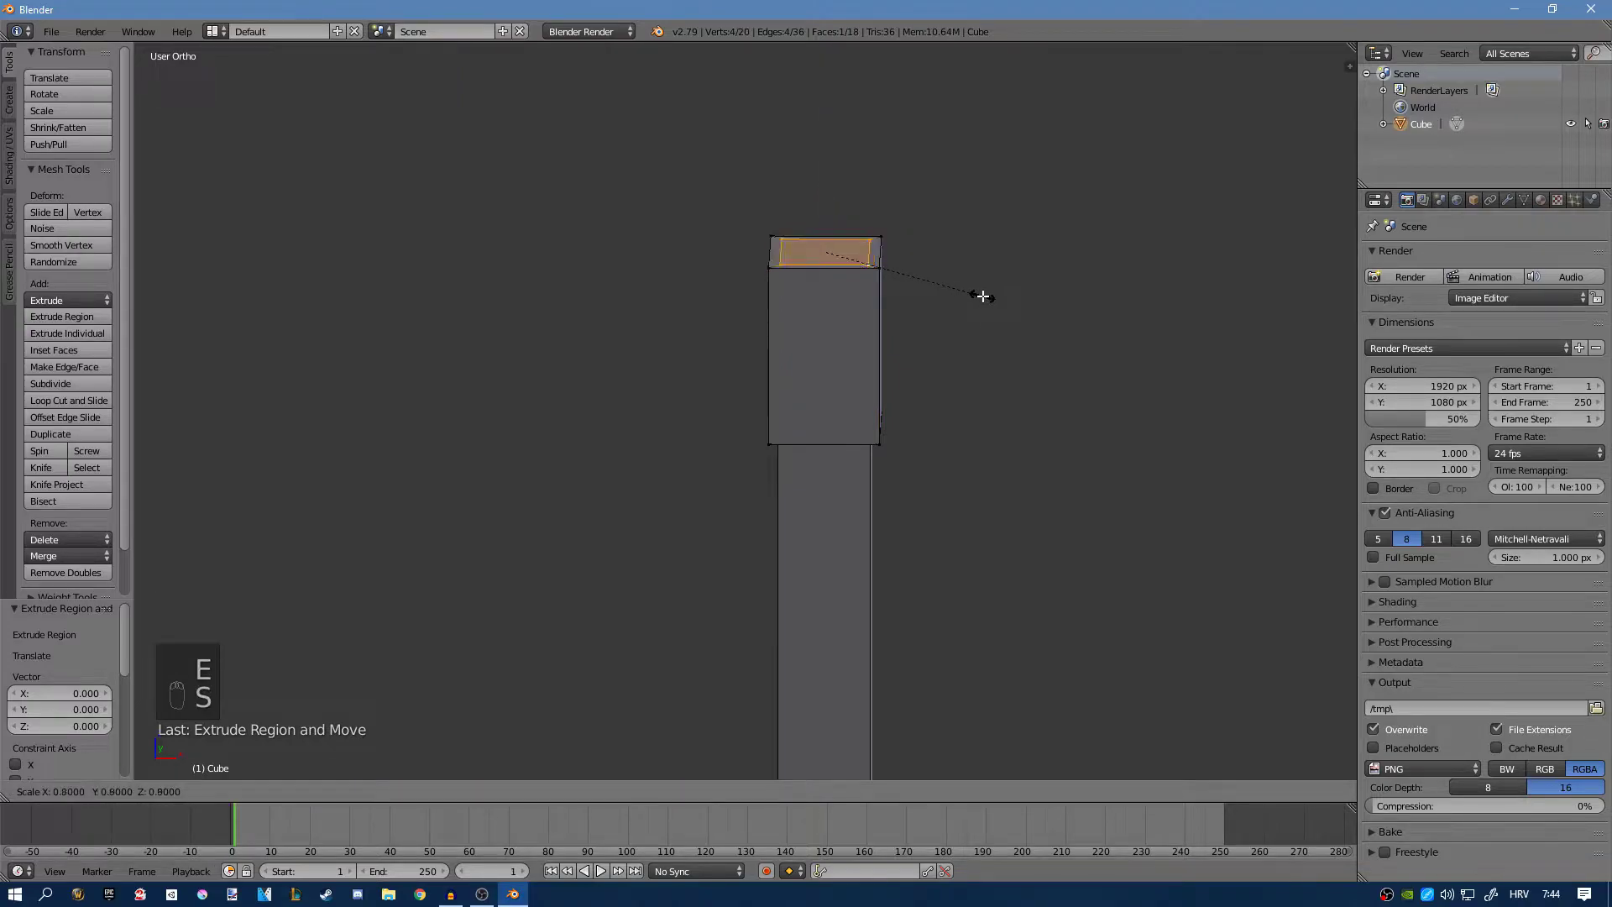
{"action": "left_click", "coordinate": [982, 297]}
{"action": "key", "text": "KP_1"}
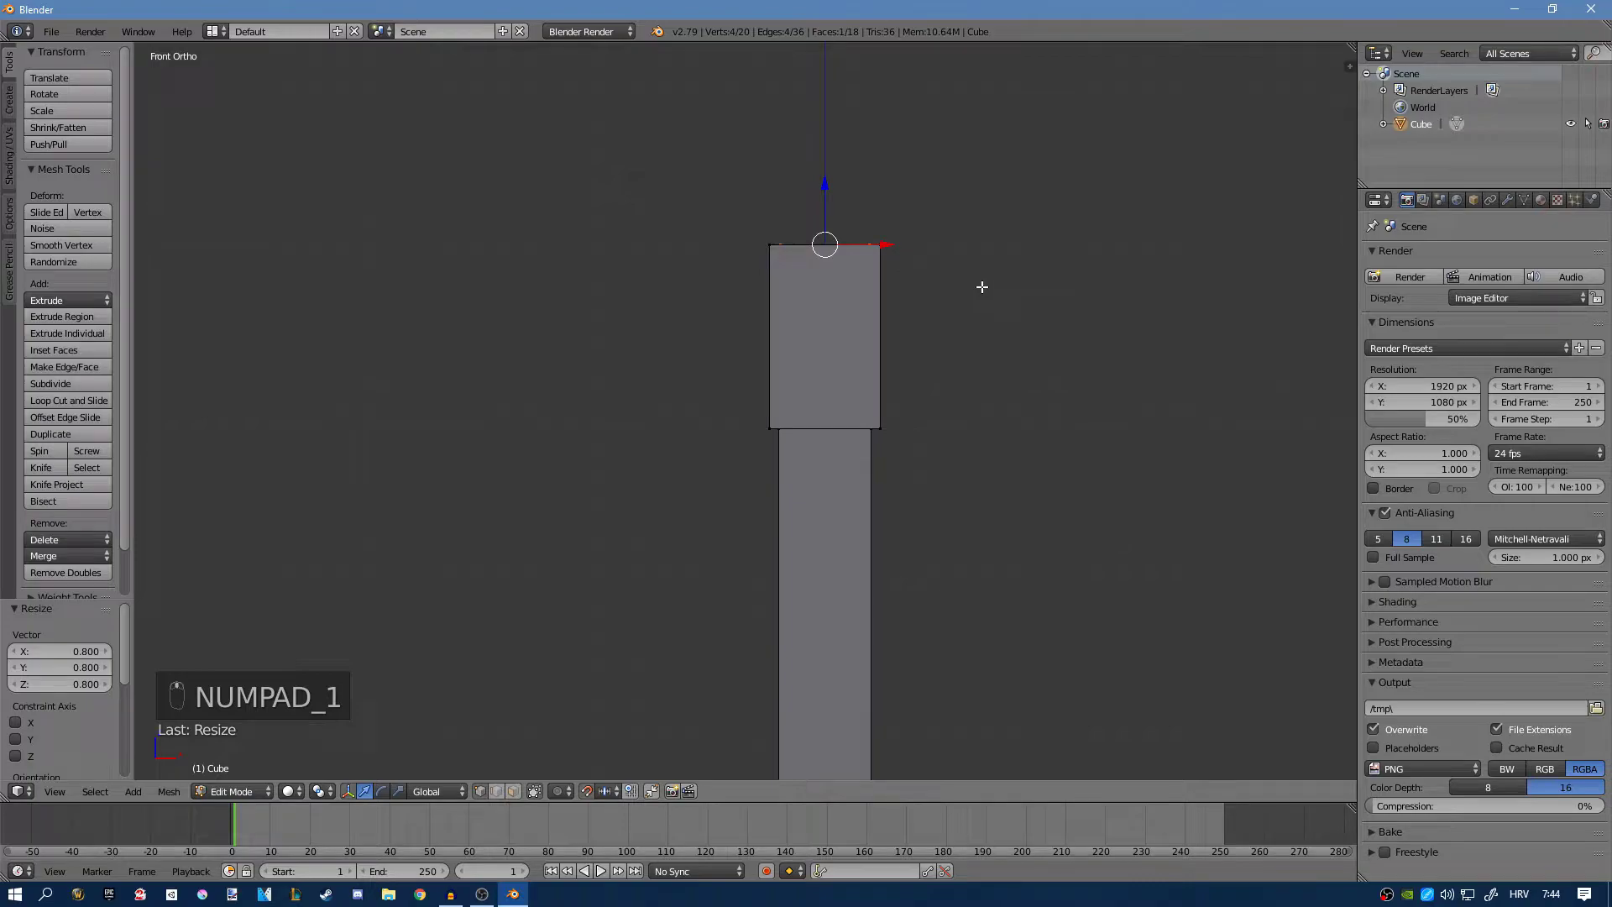
{"action": "key", "text": "e"}
{"action": "left_click", "coordinate": [983, 197]}
{"action": "key", "text": "Tab"}
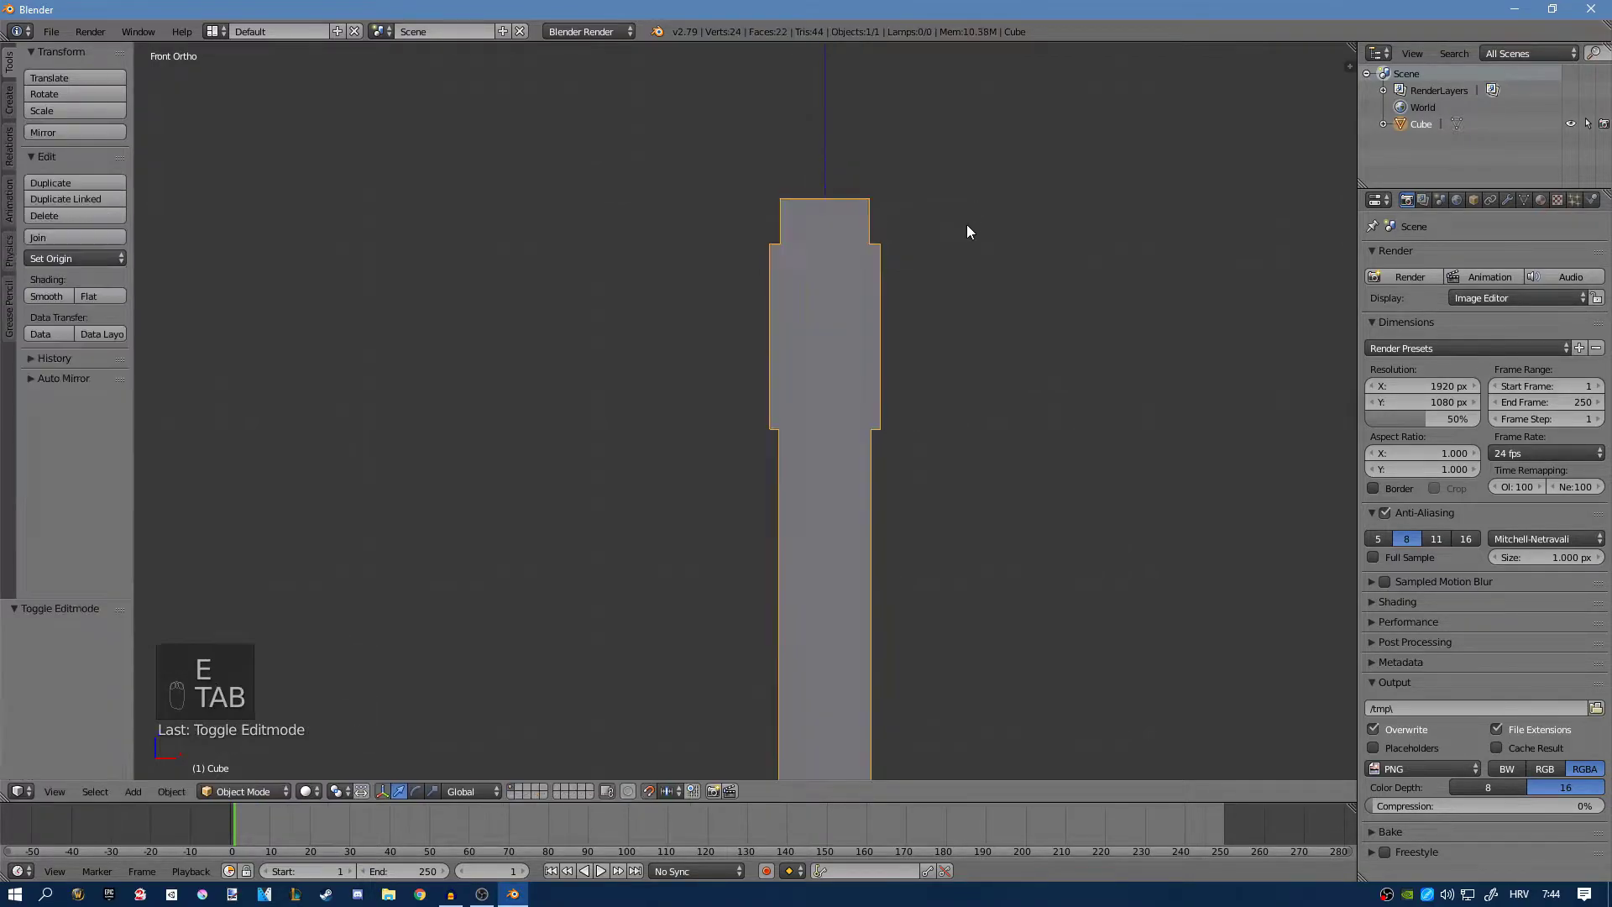
Select all vertices of the head and cap in wireframe and move them down 0.2 along Z.
{"action": "middle_click_drag", "start_coordinate": [926, 334], "coordinate": [688, 342]}
{"action": "key", "text": "Tab"}
{"action": "right_click", "coordinate": [786, 333]}
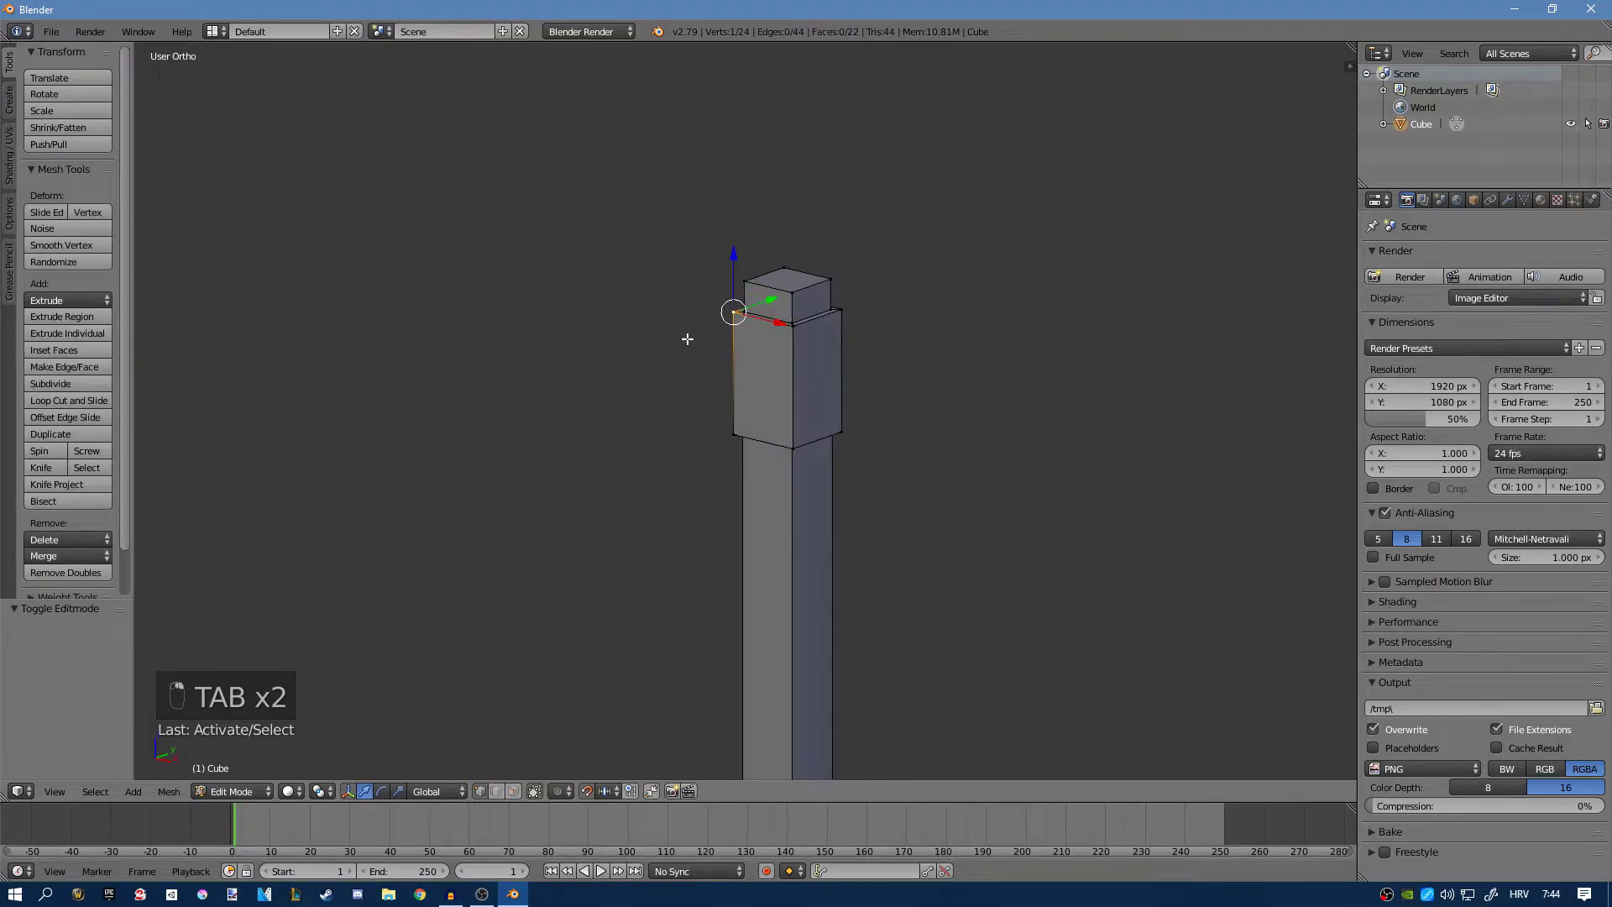
{"action": "middle_click_drag", "start_coordinate": [881, 534], "coordinate": [765, 436]}
{"action": "key", "text": "KP_1"}
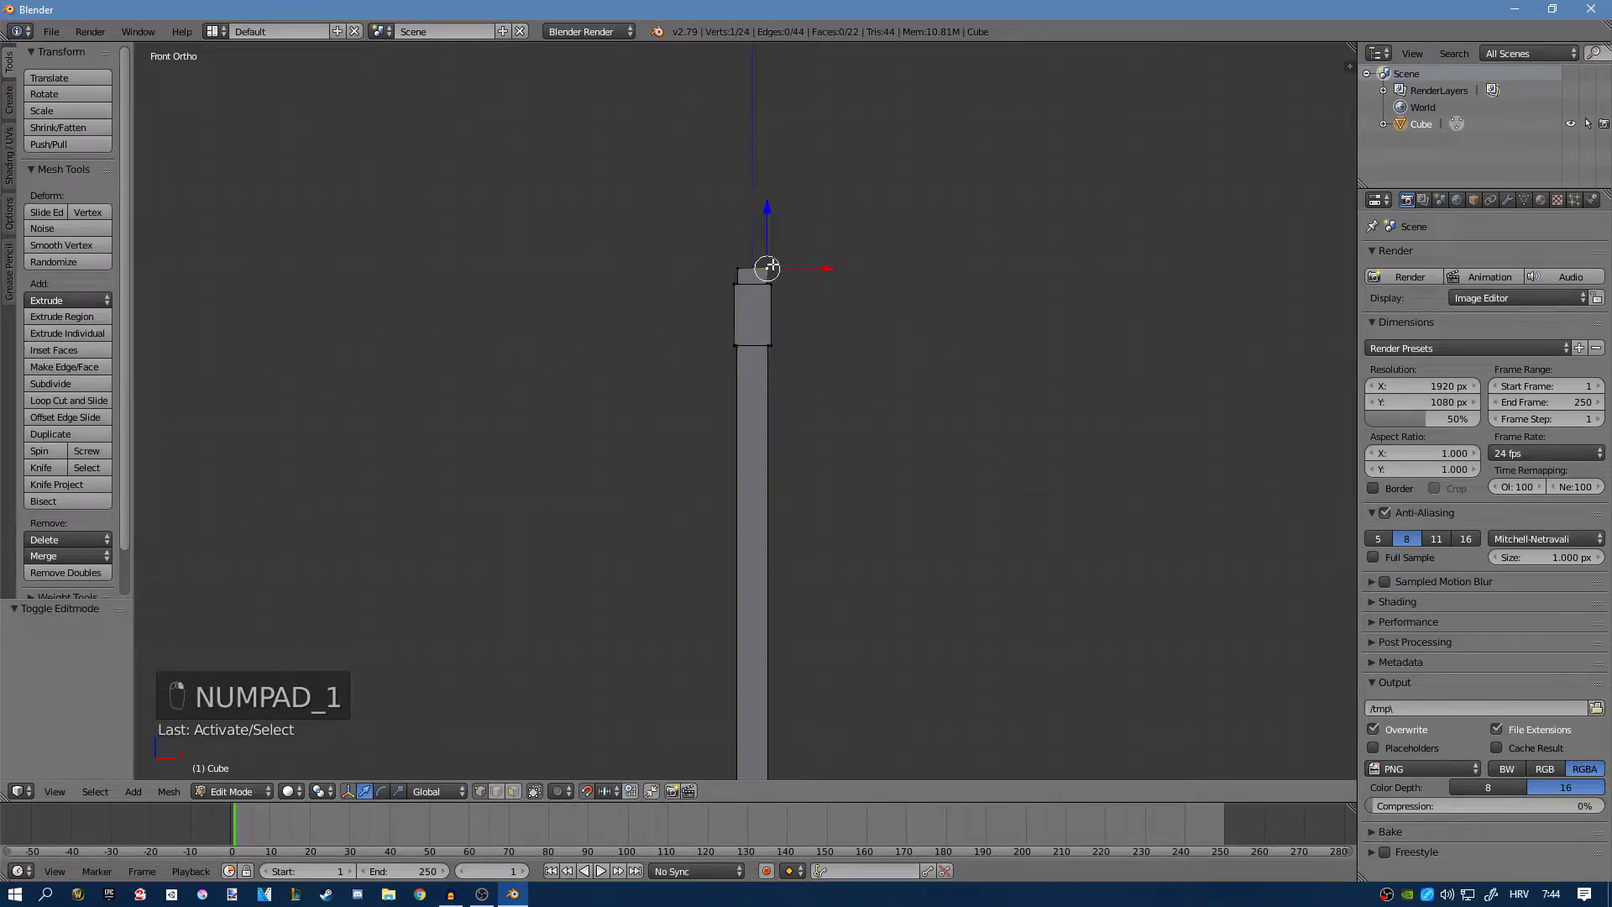
{"action": "key", "text": "z"}
{"action": "key", "text": "c"}
{"action": "mouse_move", "coordinate": [769, 267]}
{"action": "left_mouse_down"}
{"action": "mouse_move", "coordinate": [764, 317]}
{"action": "mouse_move", "coordinate": [806, 331]}
{"action": "left_mouse_up"}
{"action": "key", "text": "g"}
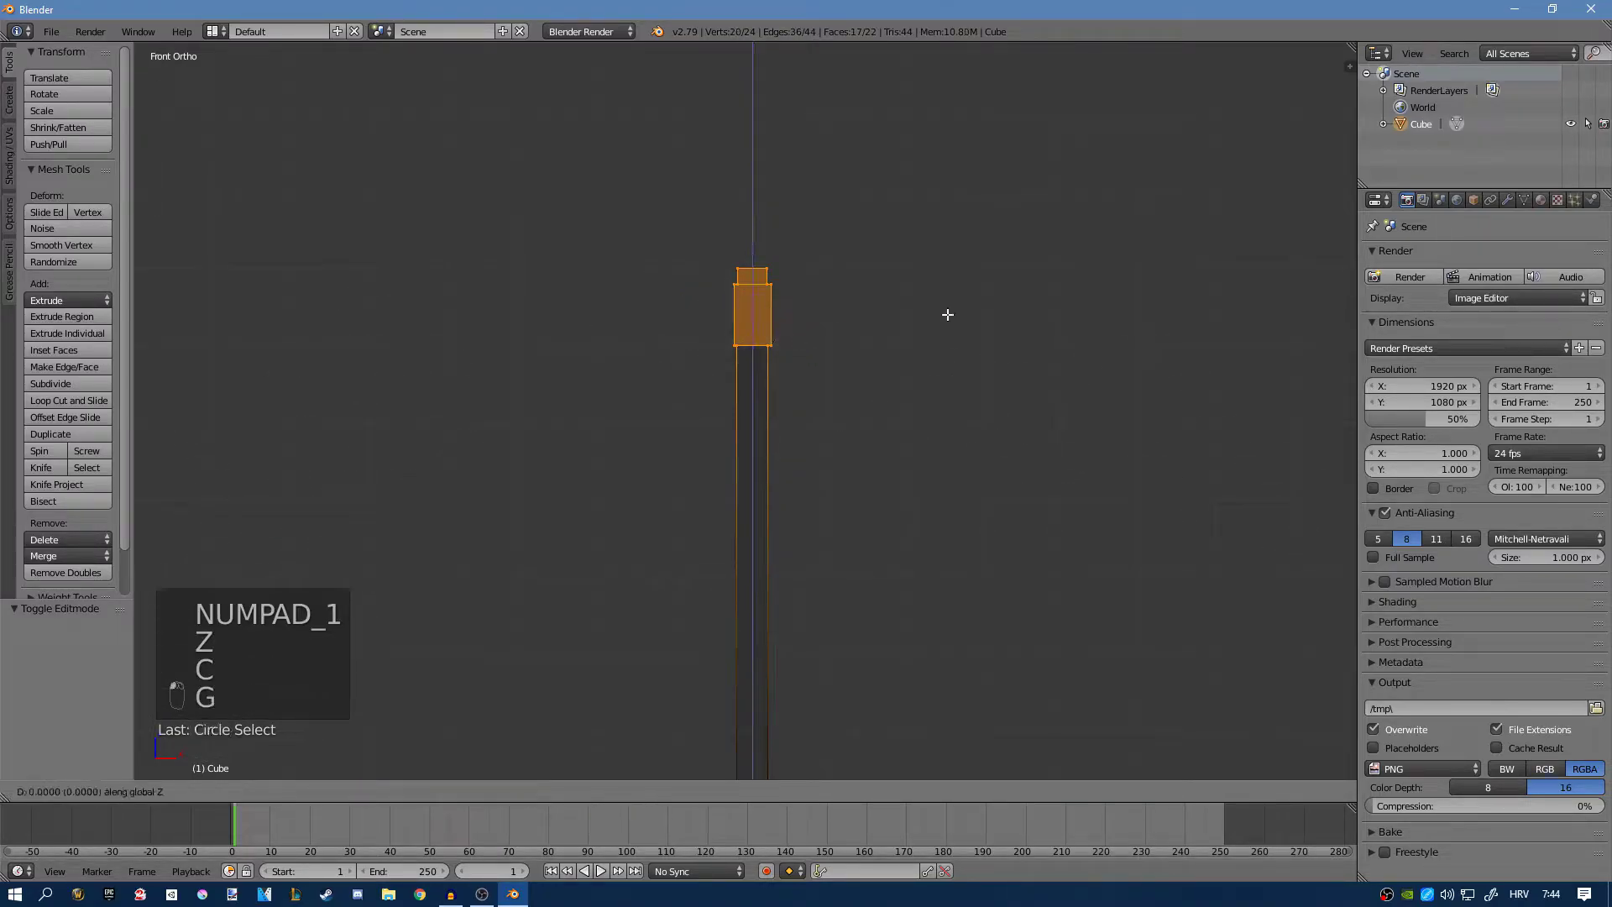
{"action": "left_click", "coordinate": [948, 329]}
{"action": "key", "text": "z"}
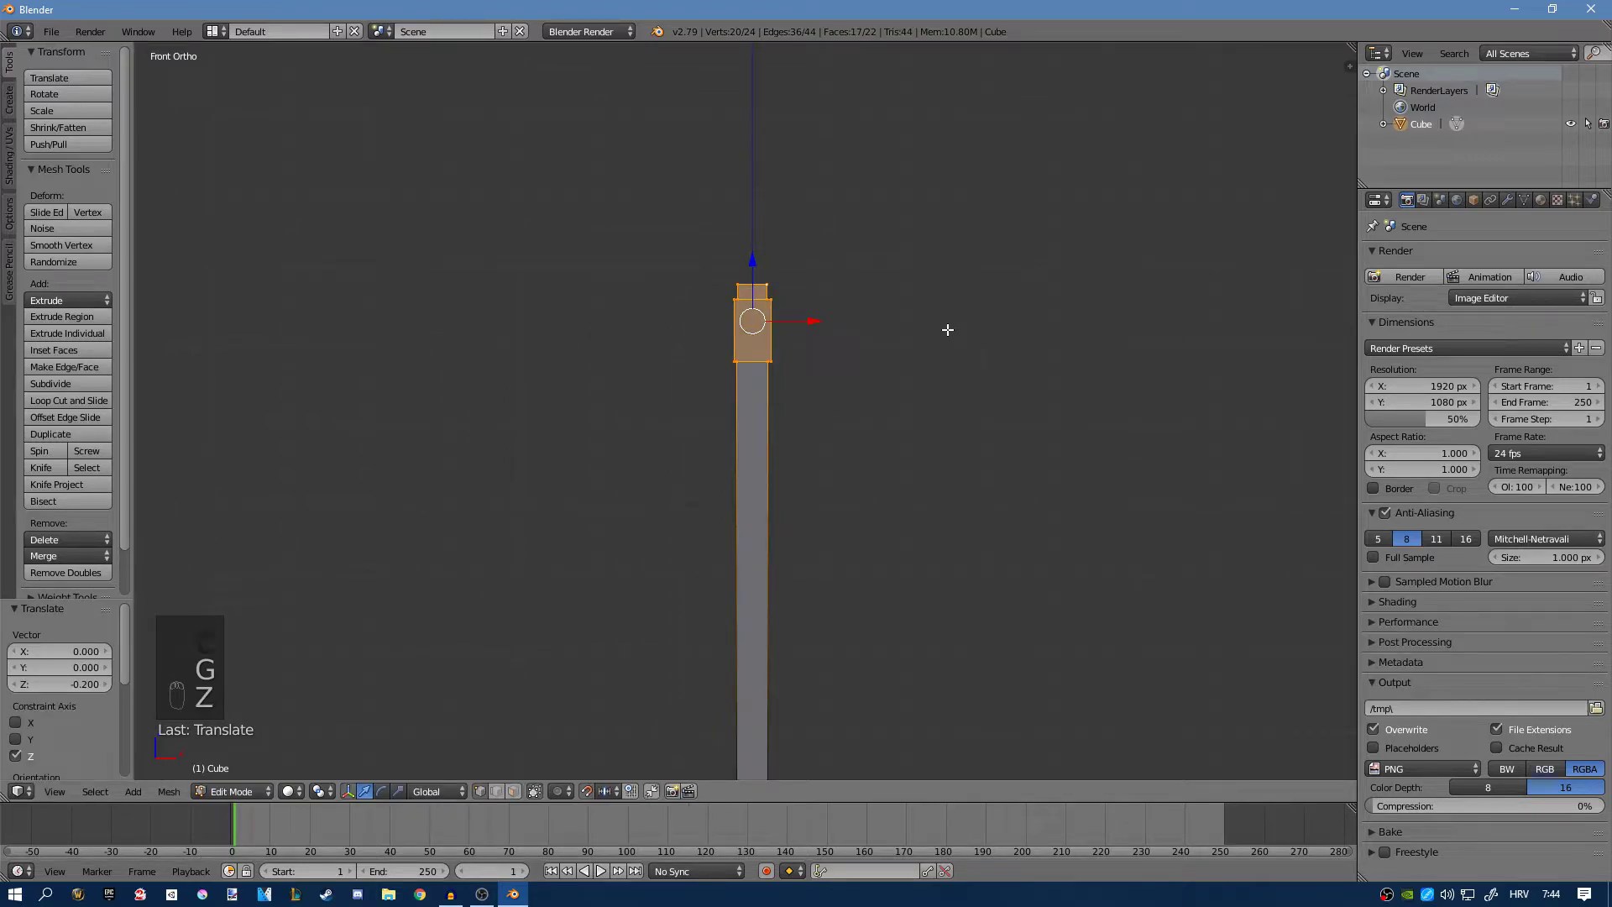
{"action": "key", "text": "Tab"}
{"action": "middle_click_drag", "start_coordinate": [948, 333], "coordinate": [842, 389]}
Deselect all of the post's geometry in Edit Mode and add two new materials to the object.
{"action": "key", "text": "Tab"}
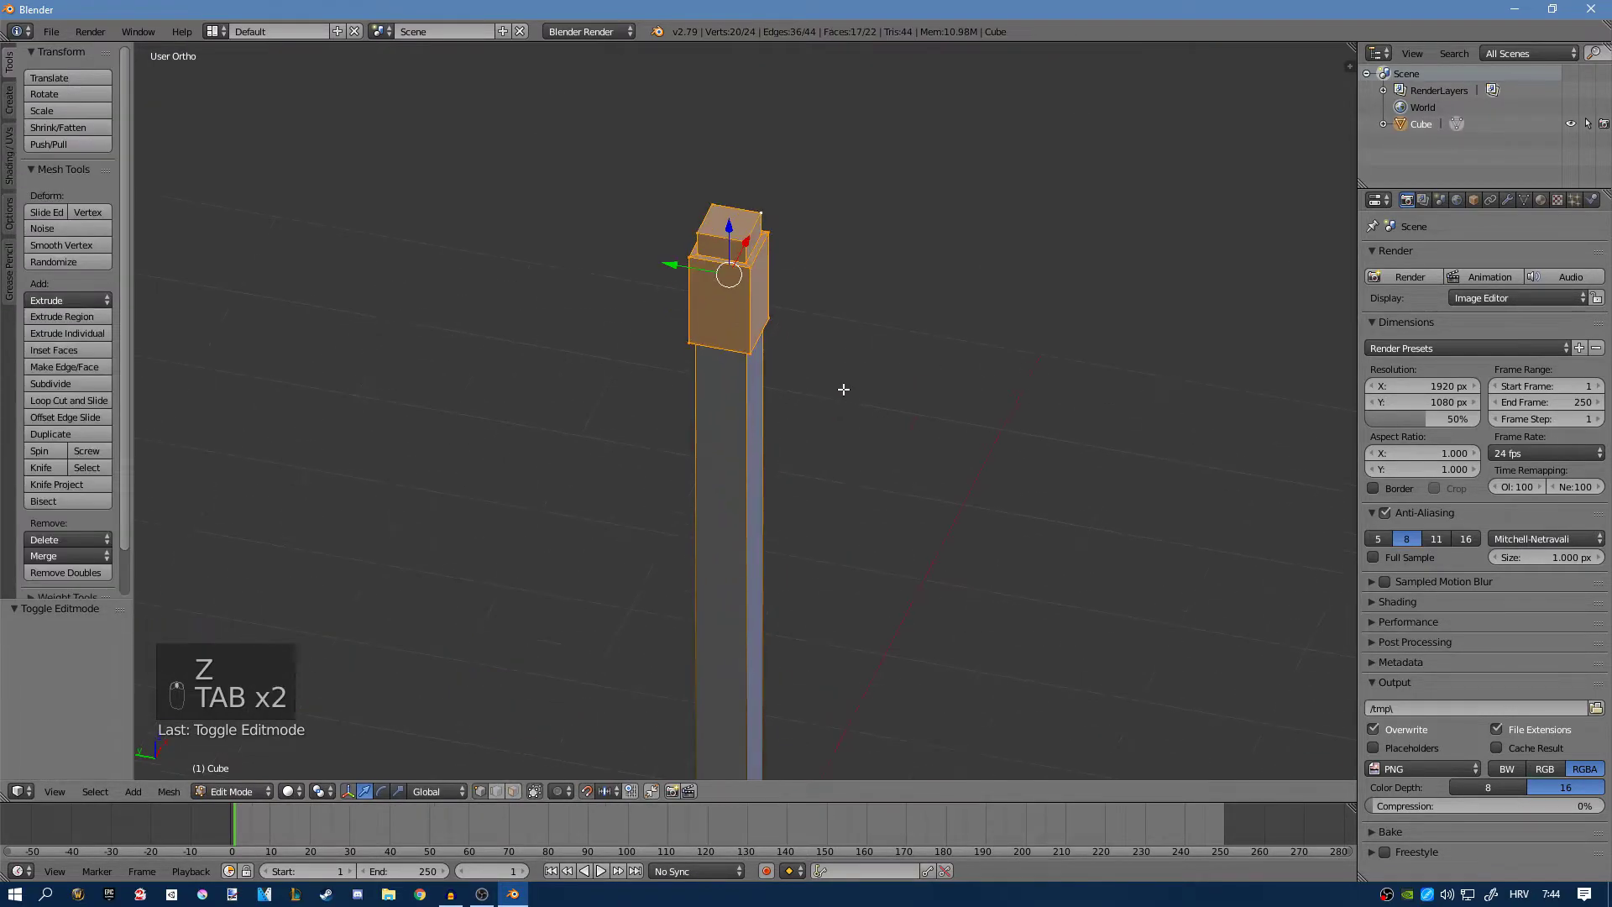
{"action": "key", "text": "a"}
{"action": "key", "text": "a"}
{"action": "key", "text": "a"}
{"action": "middle_click_drag", "start_coordinate": [738, 281], "coordinate": [866, 295]}
{"action": "left_click", "coordinate": [1541, 200]}
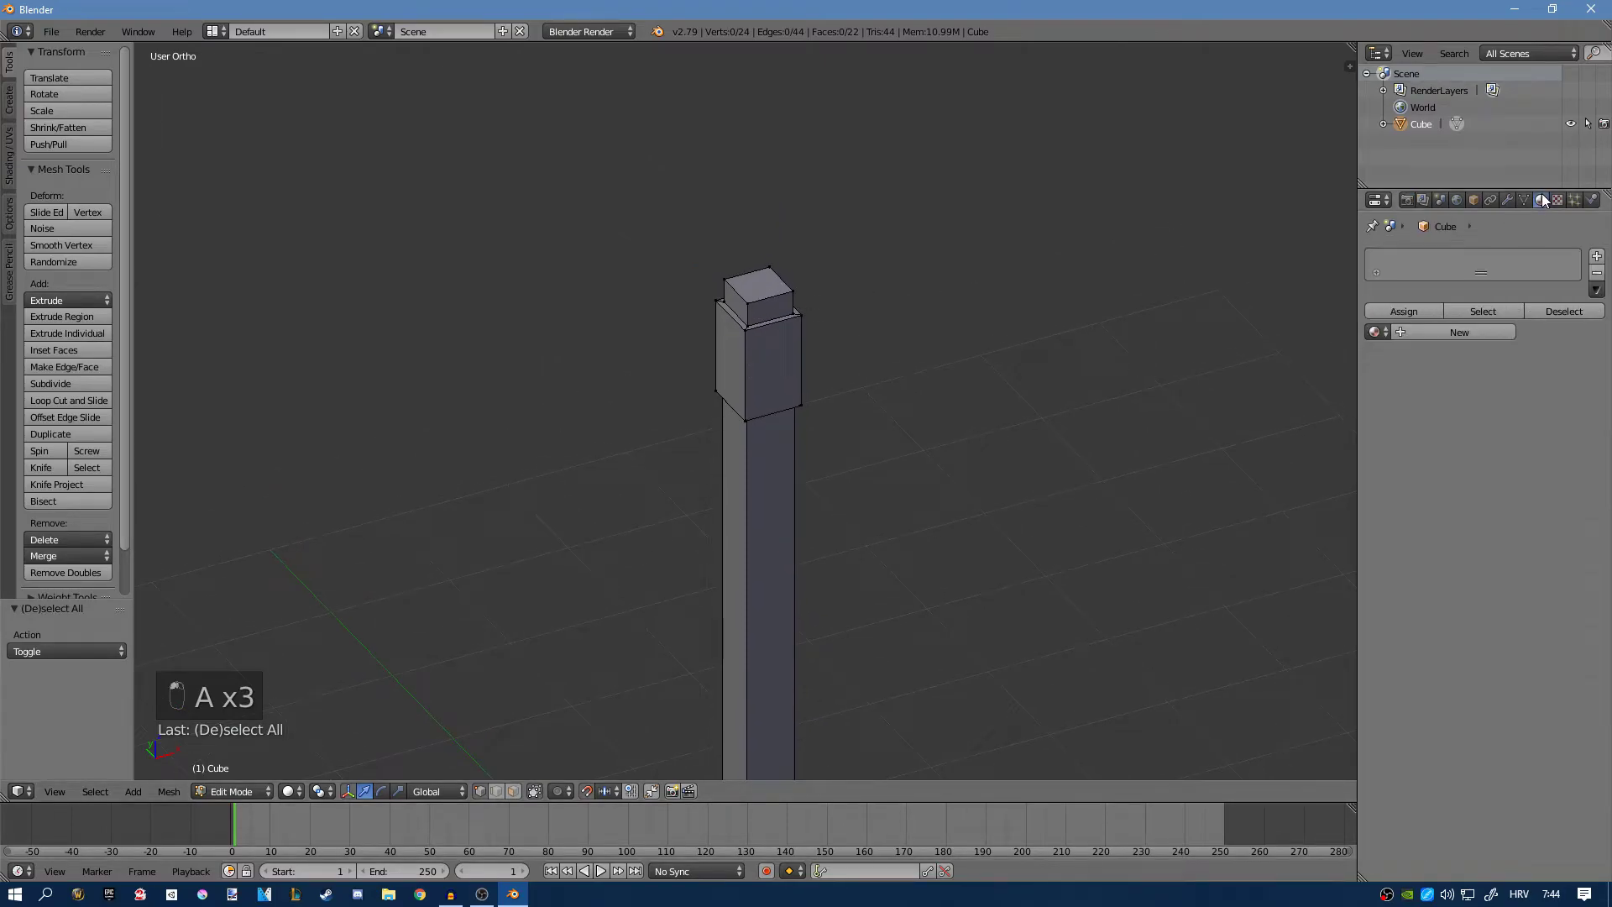
{"action": "left_click", "coordinate": [1453, 334]}
{"action": "left_click", "coordinate": [1597, 255]}
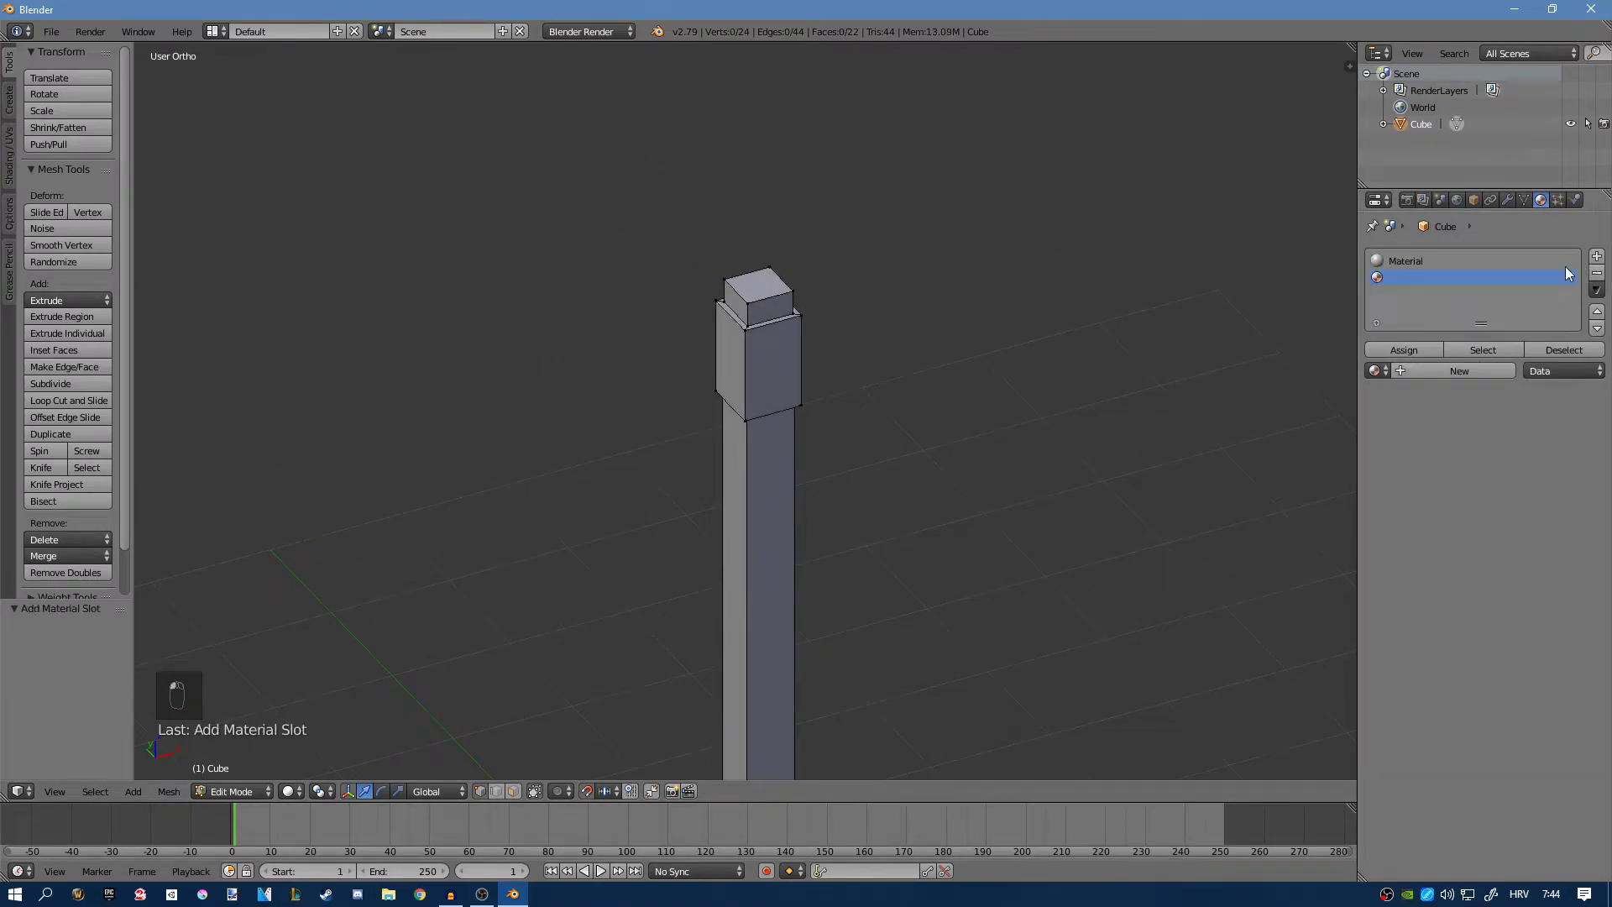
{"action": "left_click", "coordinate": [1457, 371]}
Create a material in the empty second slot, then rename the first slot's material mat1 and the second's mat2.
{"action": "left_click", "coordinate": [1429, 375]}
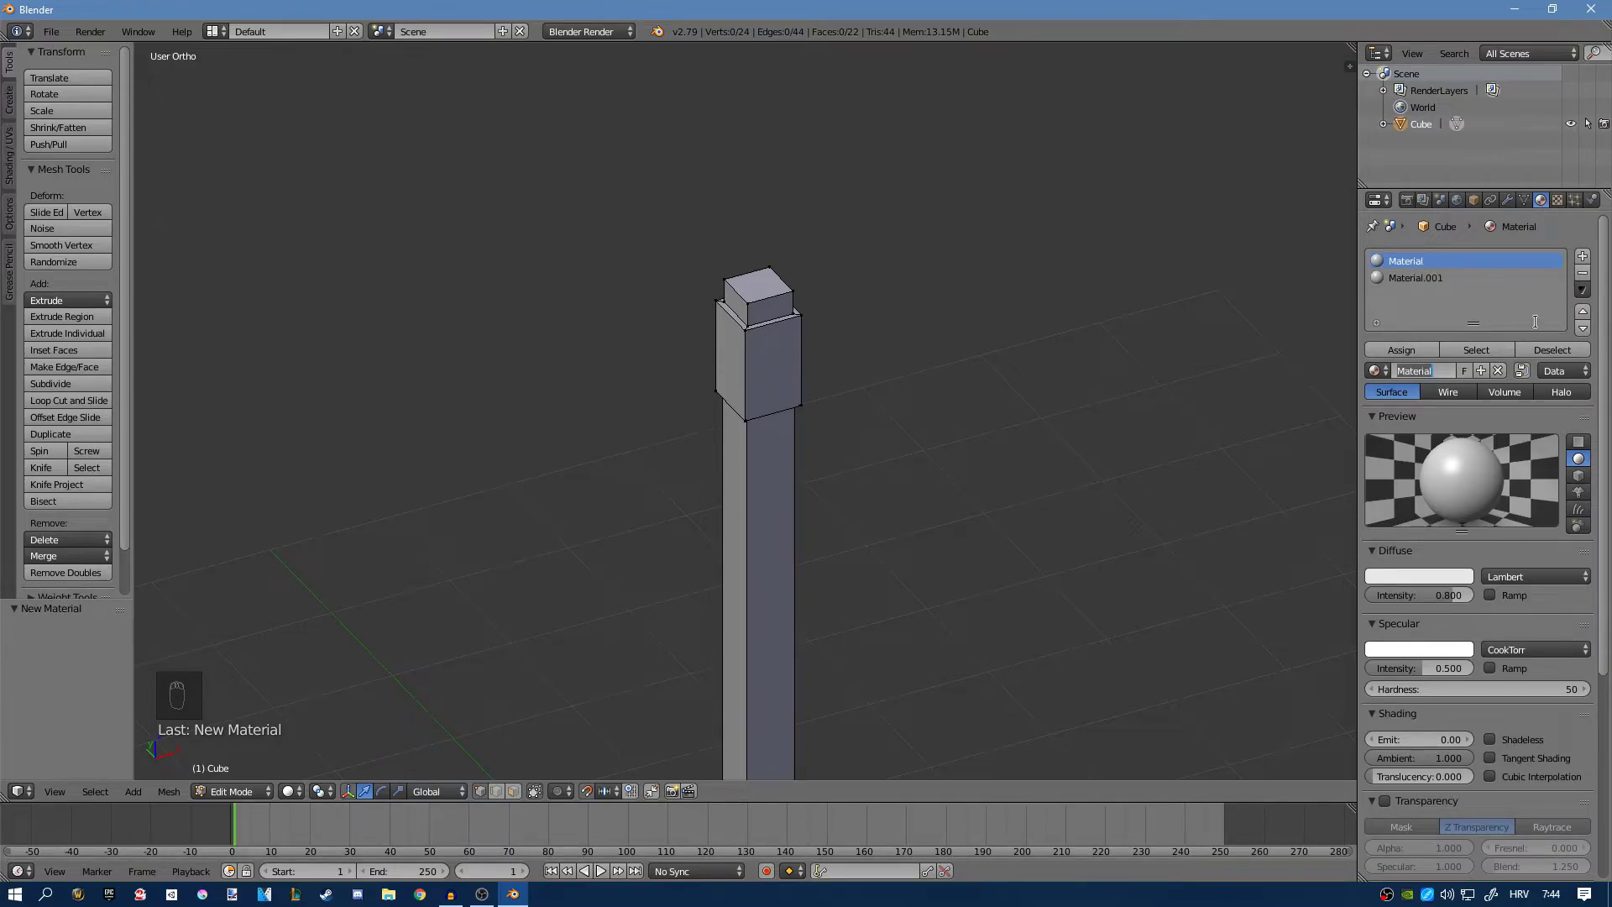
{"action": "type", "text": "mat1"}
{"action": "key", "text": "Return"}
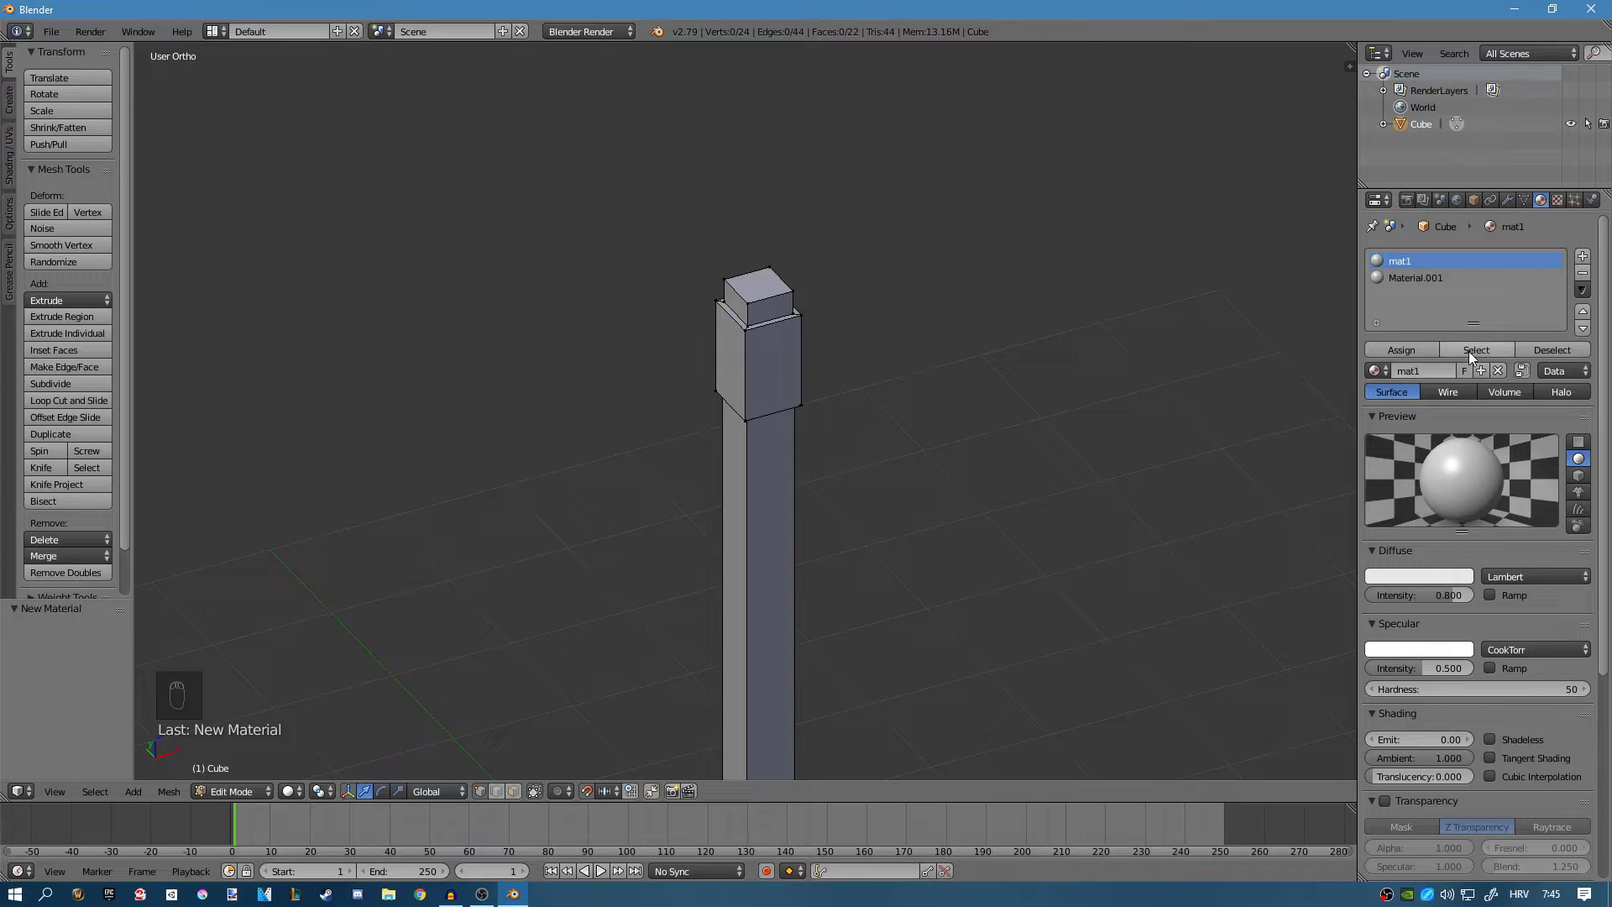
{"action": "left_click", "coordinate": [1438, 279]}
{"action": "left_click", "coordinate": [1438, 370]}
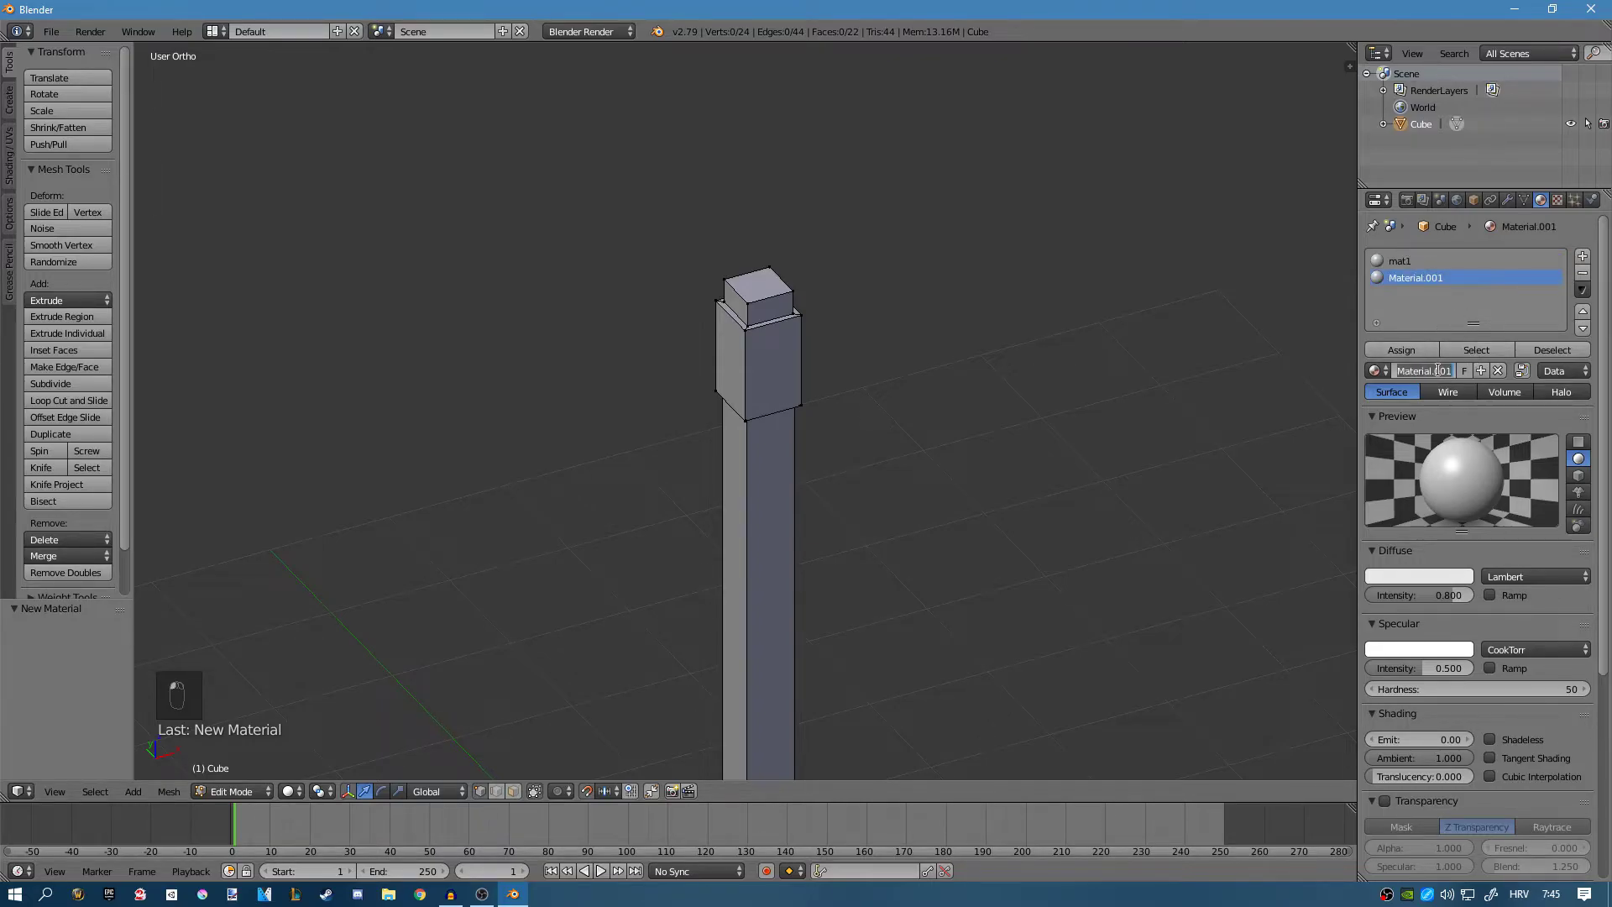
{"action": "type", "text": "mat2"}
{"action": "key", "text": "Return"}
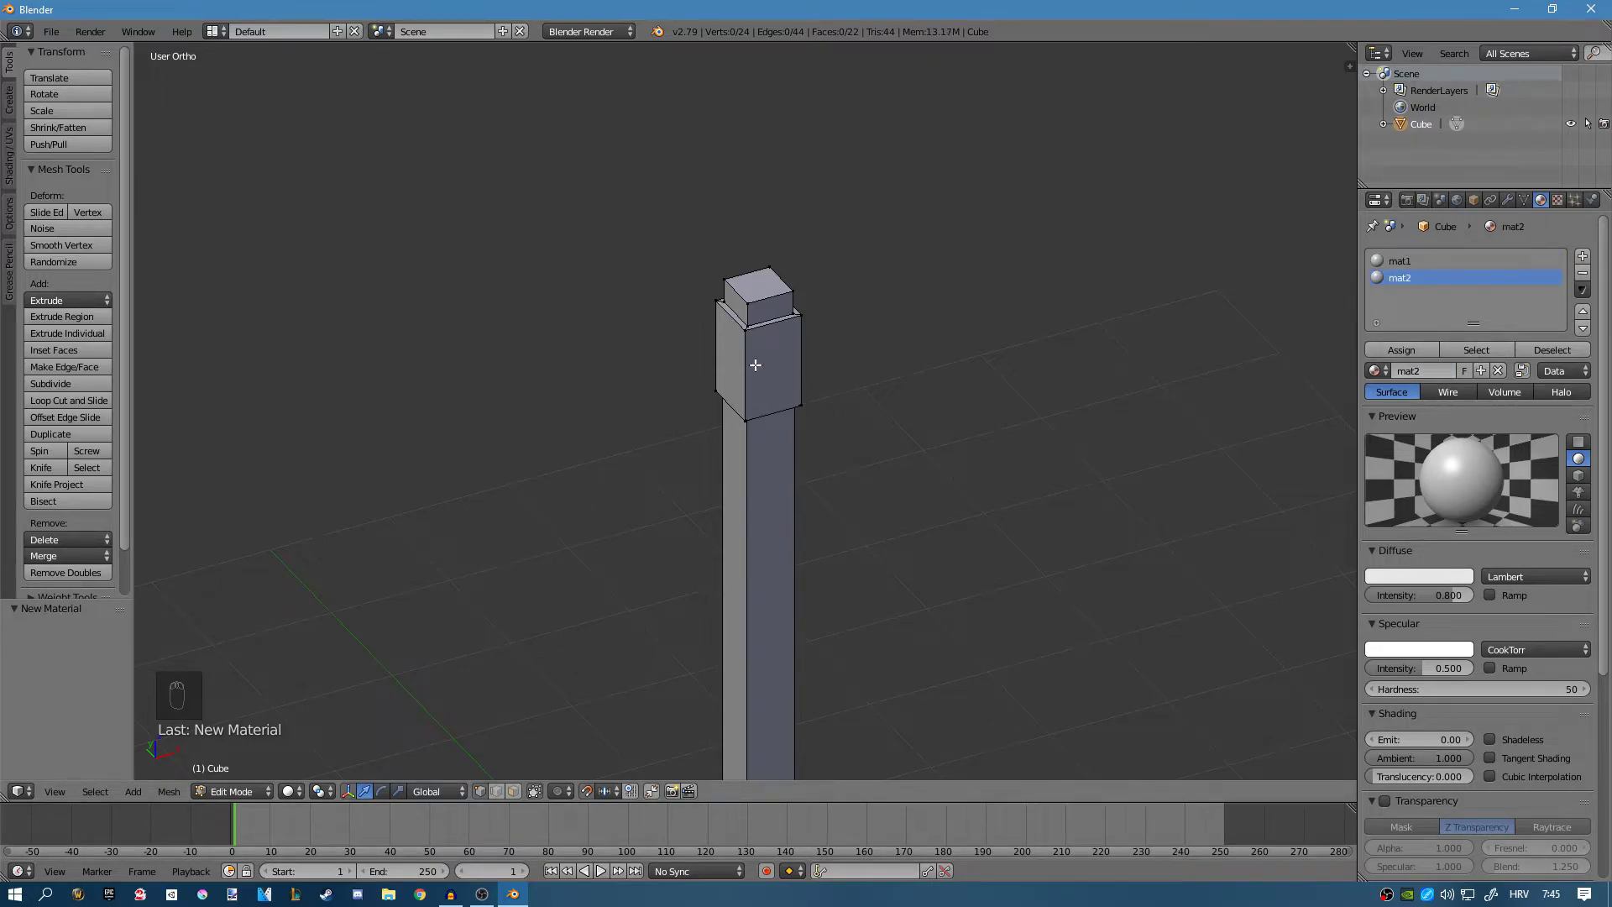
In face selection mode, select side faces and upper rim faces around the post's wider head.
{"action": "scroll", "coordinate": [744, 344], "scroll_direction": "up", "scroll_amount": 3}
{"action": "key", "text": "ctrl+Tab"}
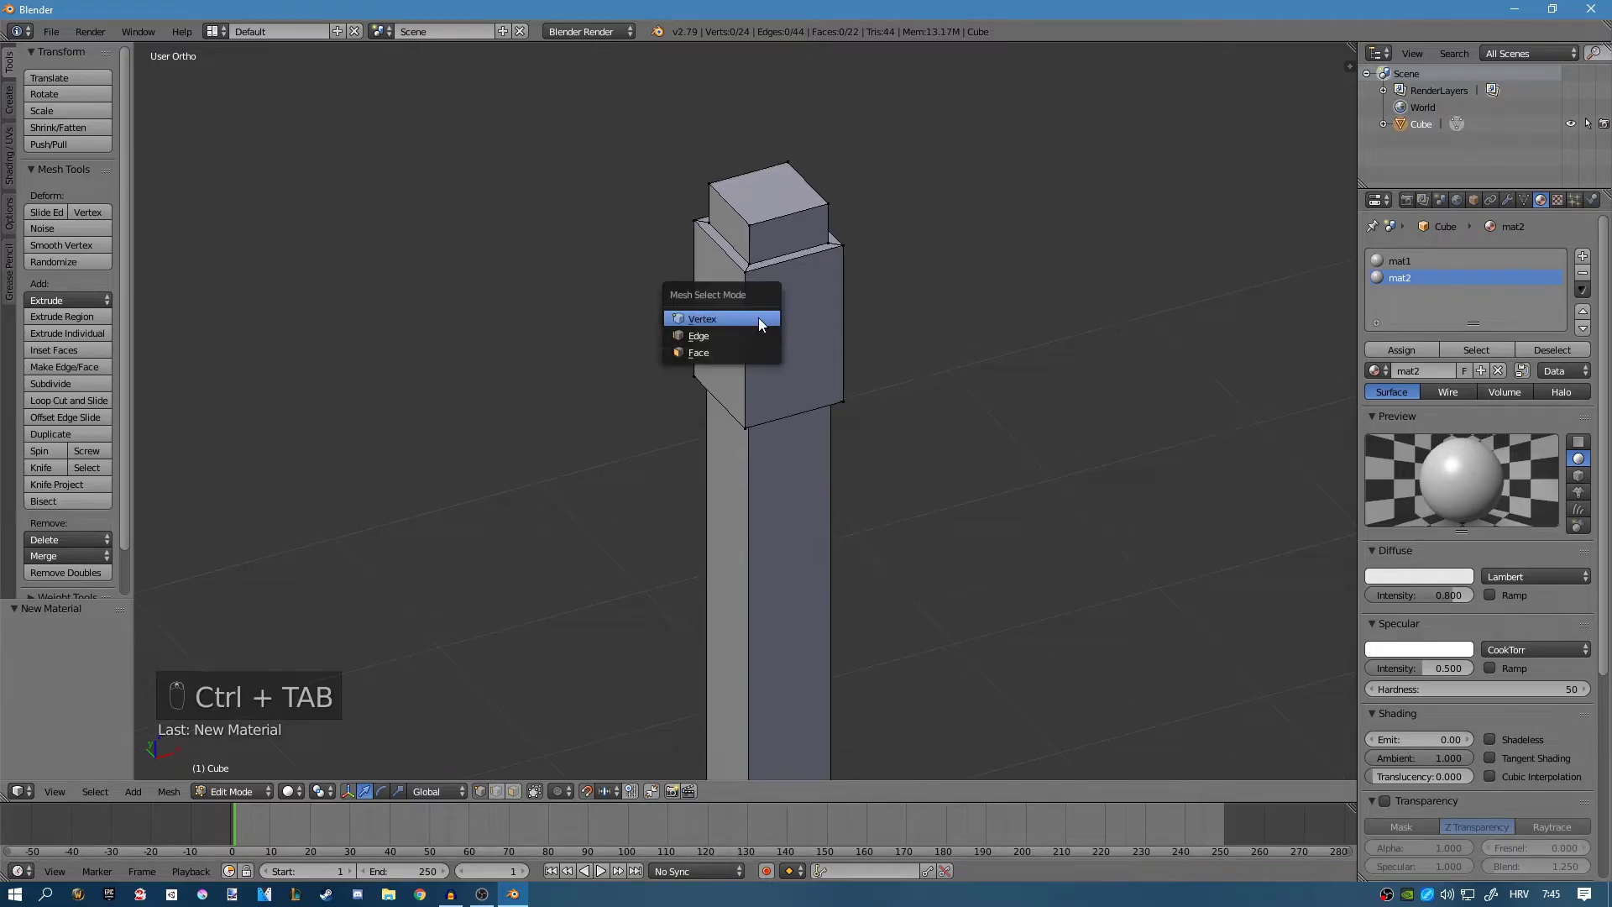
{"action": "left_click", "coordinate": [731, 353]}
{"action": "right_click", "coordinate": [804, 286]}
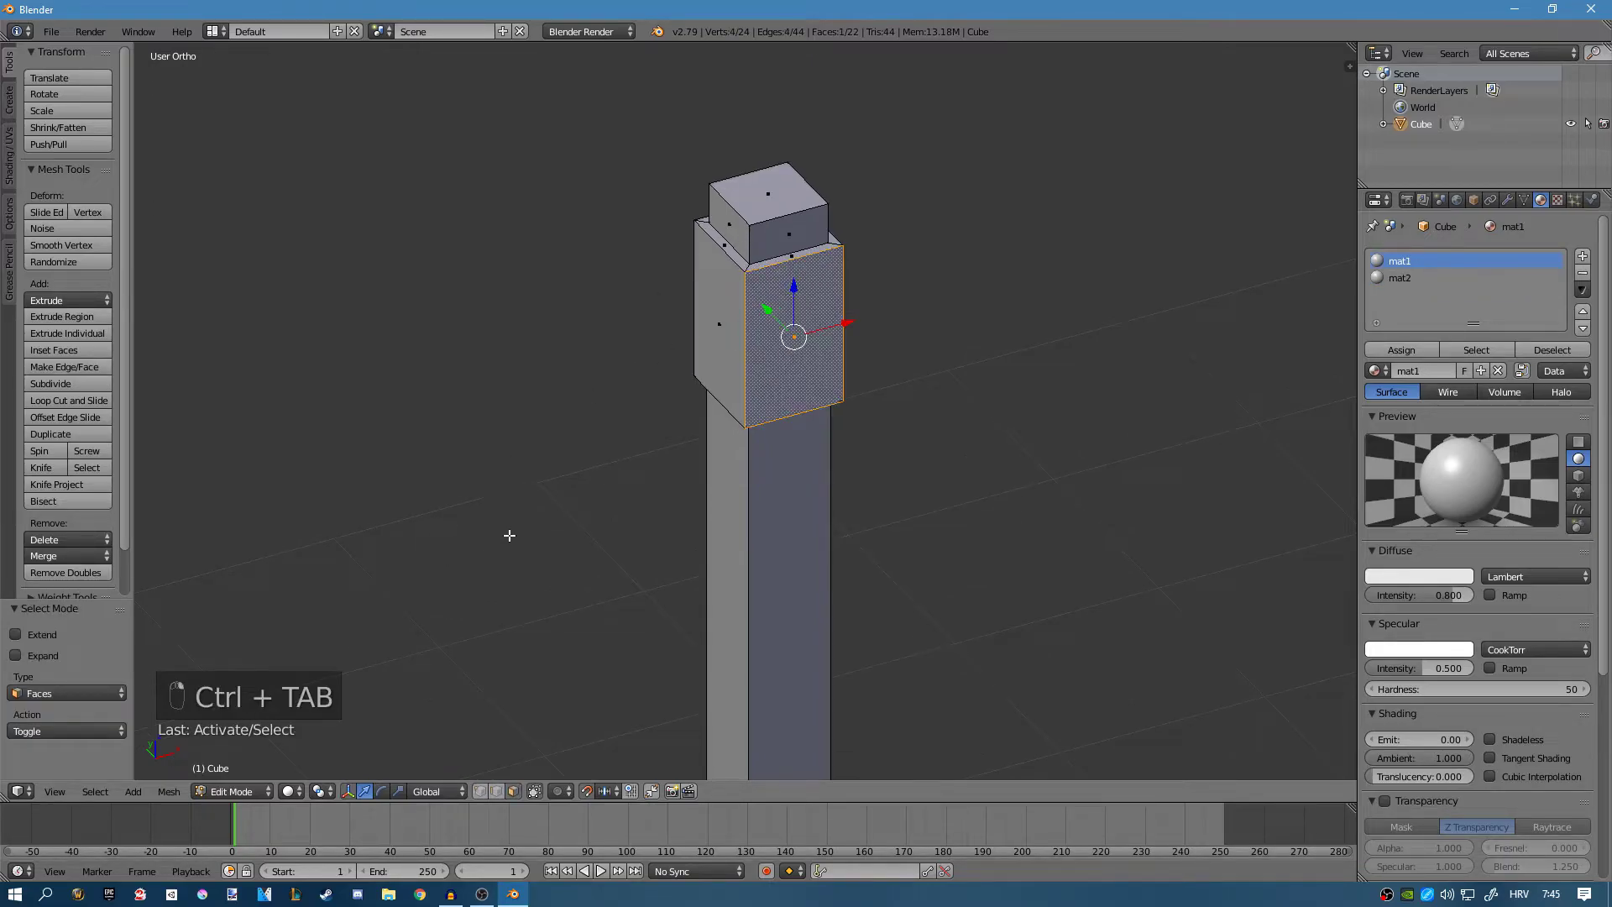
{"action": "right_click", "coordinate": [714, 344], "text": "shift"}
{"action": "middle_click_drag", "start_coordinate": [875, 324], "coordinate": [940, 328]}
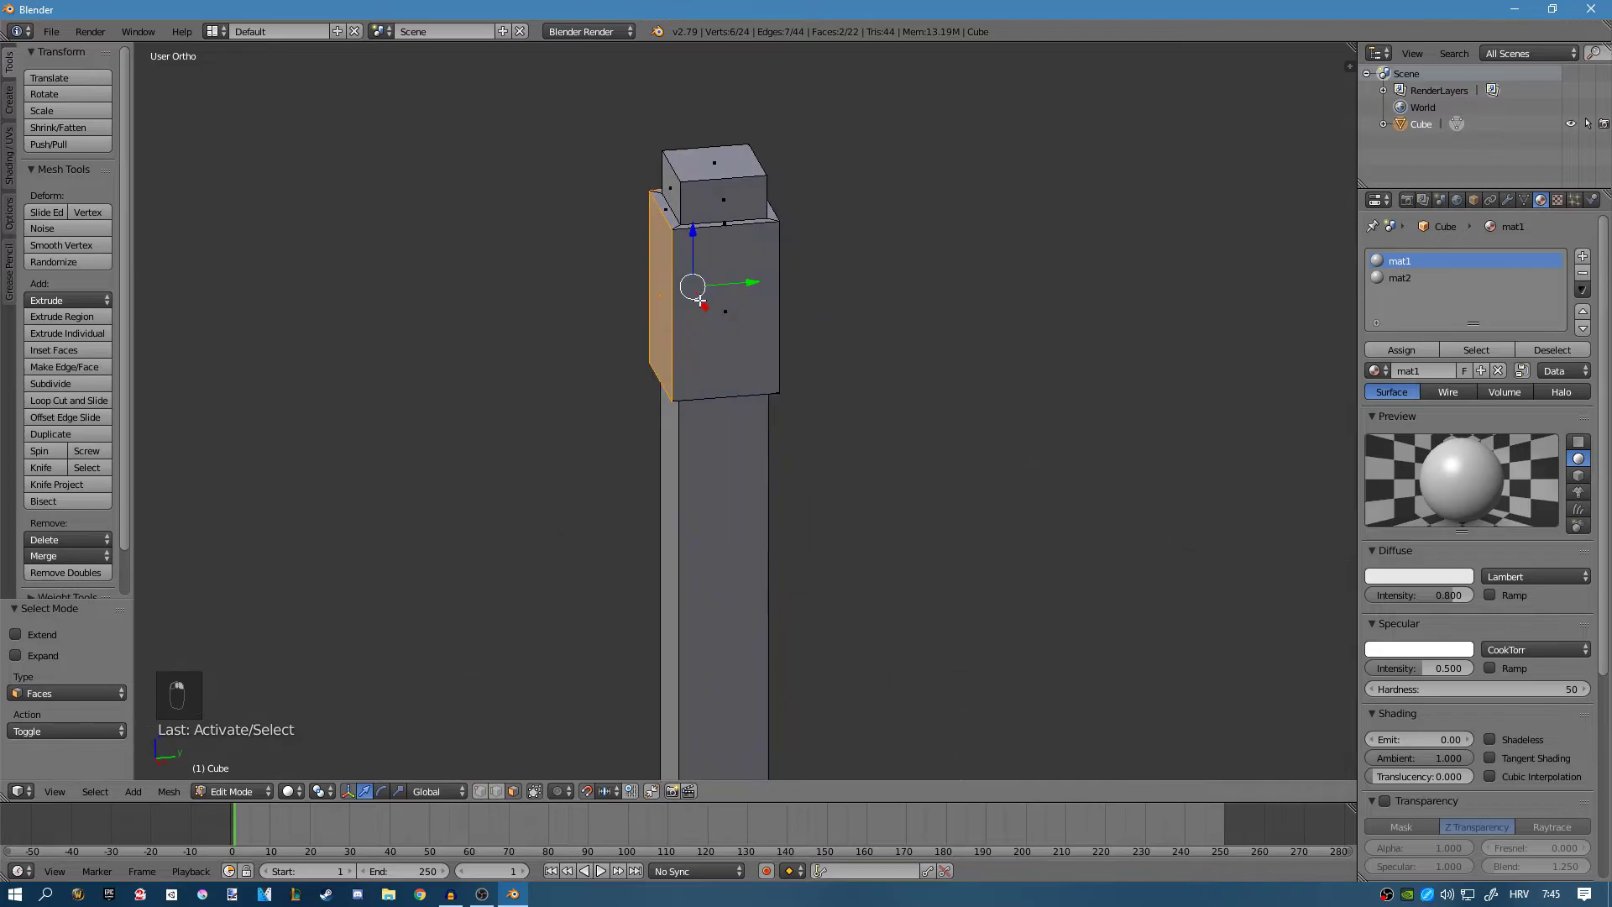
{"action": "right_click", "coordinate": [722, 228], "text": "shift"}
{"action": "right_click", "coordinate": [720, 226], "text": "shift"}
{"action": "right_click", "coordinate": [672, 215], "text": "shift"}
{"action": "middle_click_drag", "start_coordinate": [672, 215], "coordinate": [622, 238]}
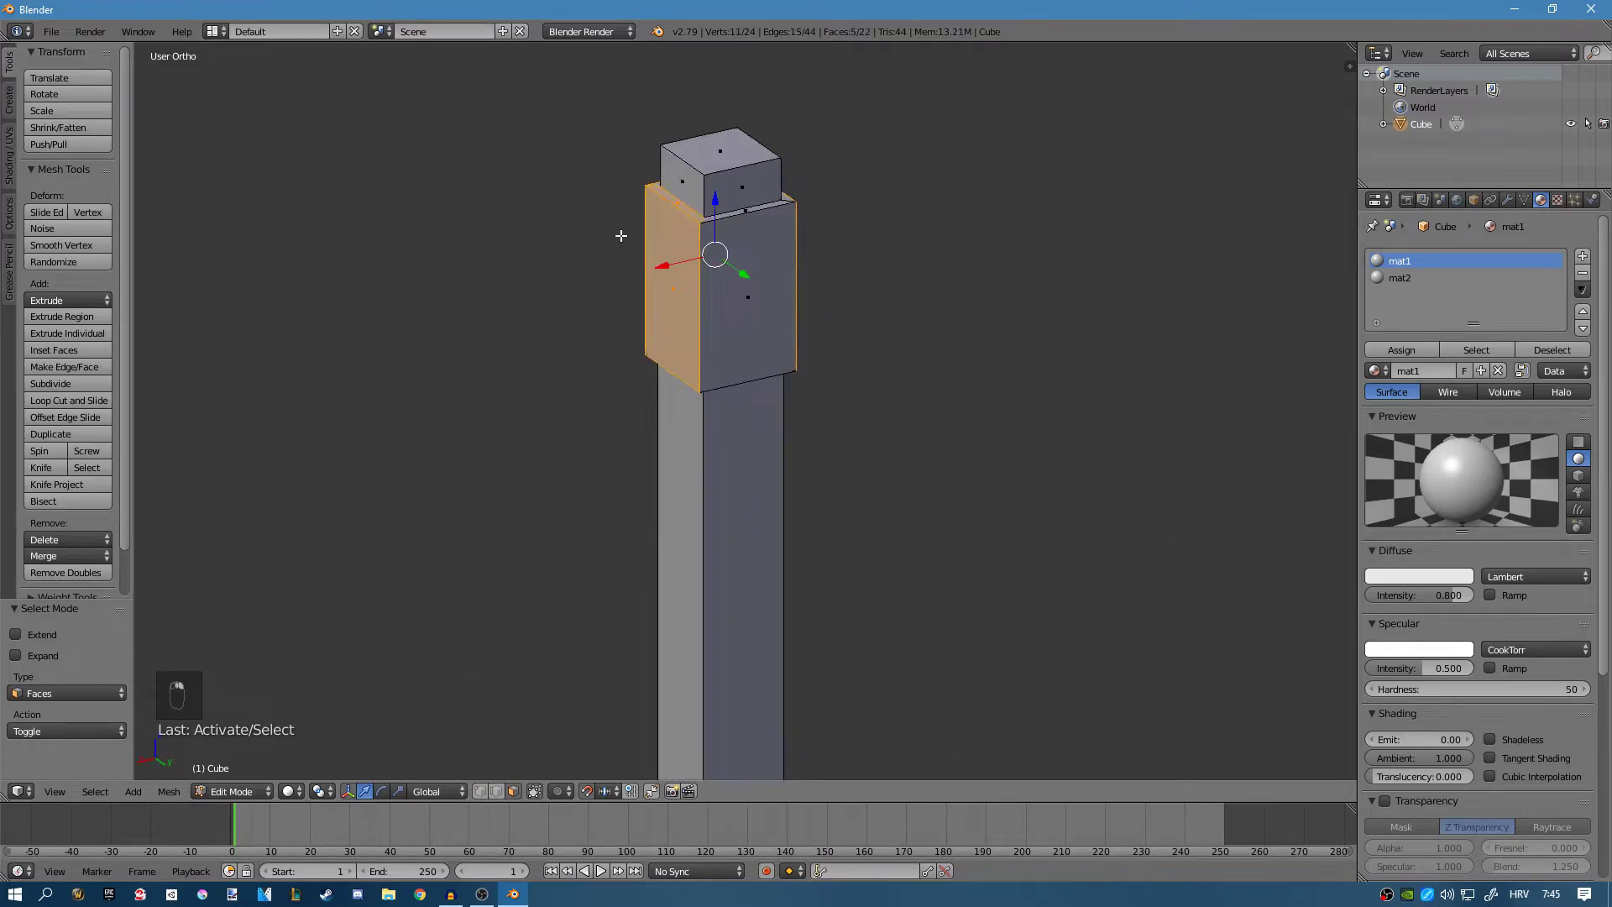
{"action": "right_click", "coordinate": [737, 213], "text": "shift"}
Add the head's remaining side, rim and underside faces to the selection and assign mat2 to them.
{"action": "middle_click_drag", "start_coordinate": [751, 236], "coordinate": [753, 330]}
{"action": "right_click", "coordinate": [799, 227], "text": "shift"}
{"action": "right_click", "coordinate": [739, 375], "text": "shift"}
{"action": "right_click", "coordinate": [732, 382], "text": "shift"}
{"action": "right_click", "coordinate": [785, 336], "text": "shift"}
{"action": "right_click", "coordinate": [754, 330], "text": "shift"}
{"action": "middle_click_drag", "start_coordinate": [798, 187], "coordinate": [886, 382]}
{"action": "left_click", "coordinate": [1400, 278]}
{"action": "left_click", "coordinate": [1402, 350]}
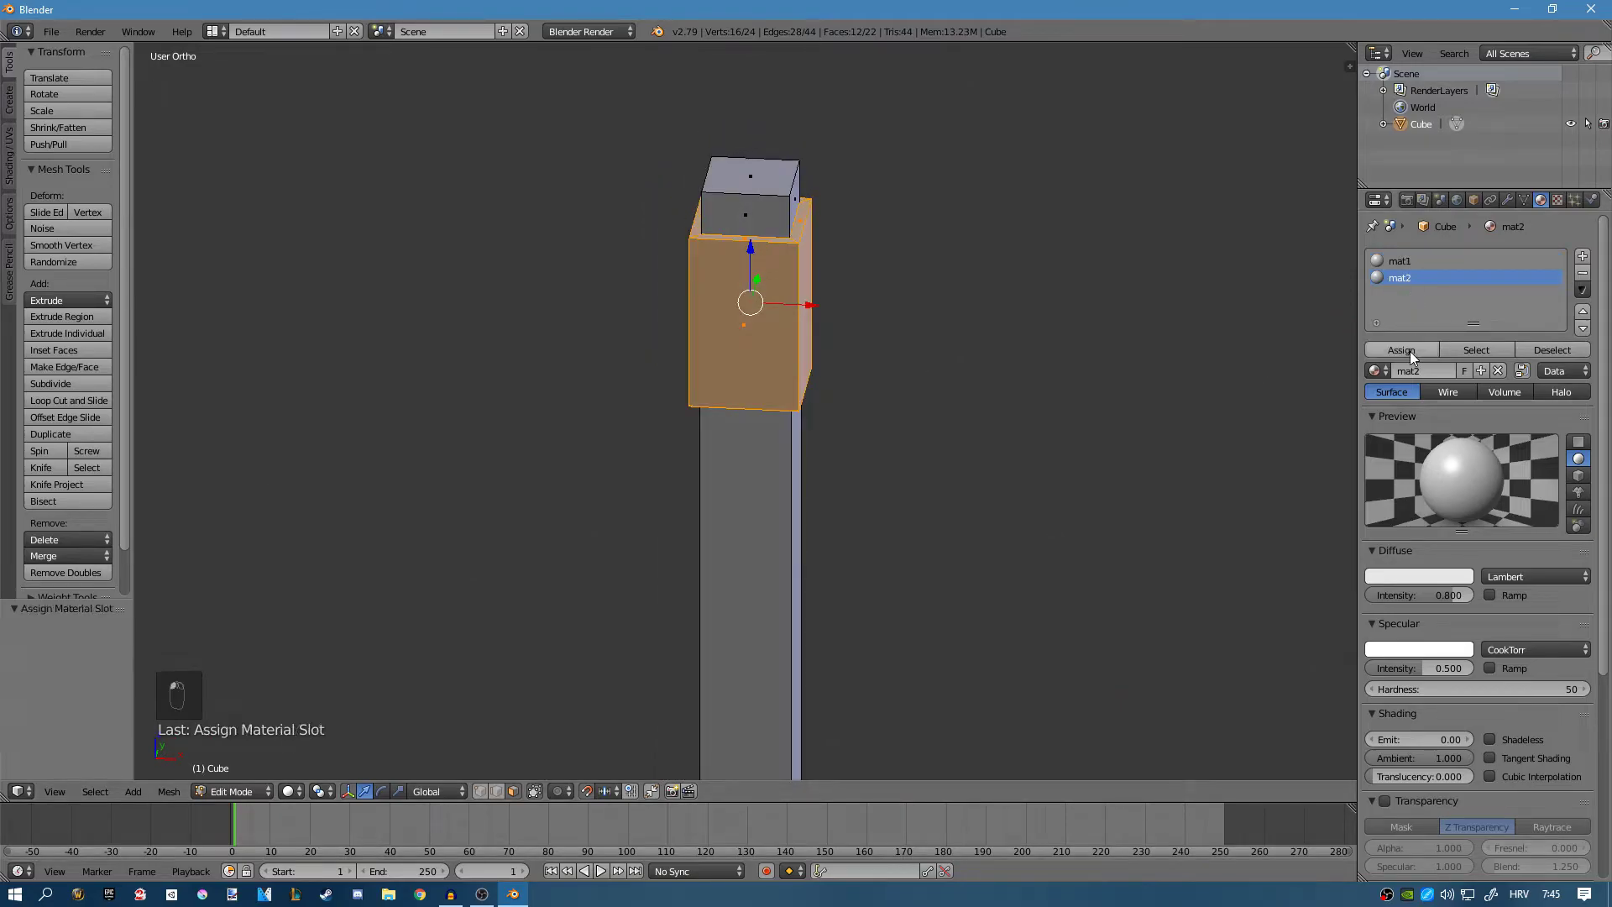
Rename the Cube object as lamp and deselect all of its geometry.
{"action": "scroll", "coordinate": [744, 370], "scroll_direction": "down", "scroll_amount": 3}
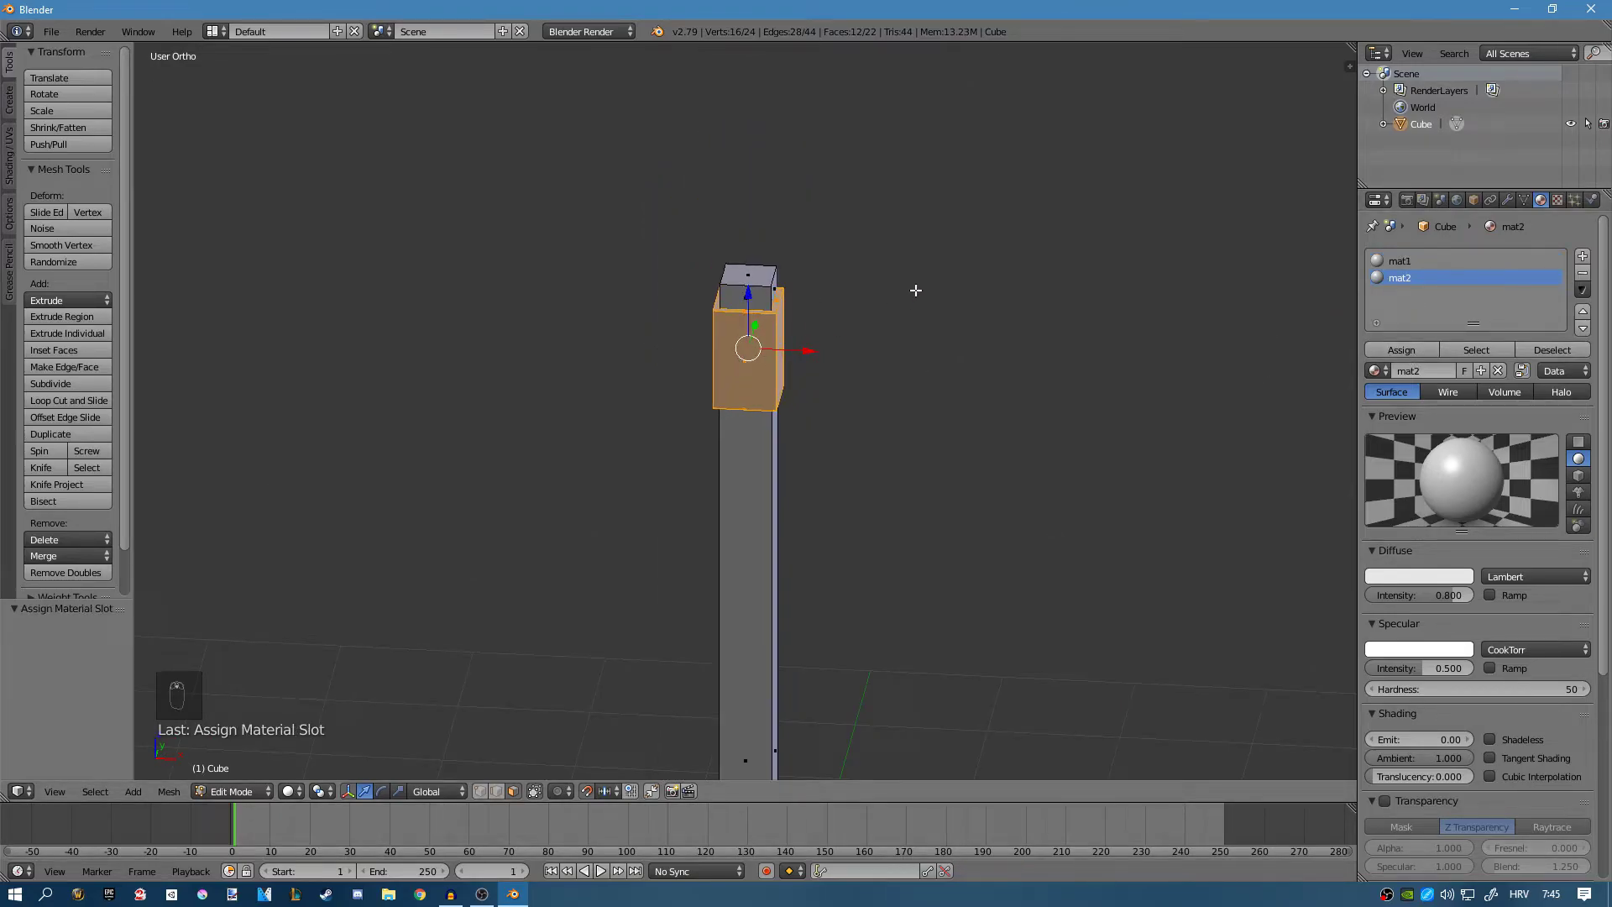
{"action": "double_click", "coordinate": [1420, 125]}
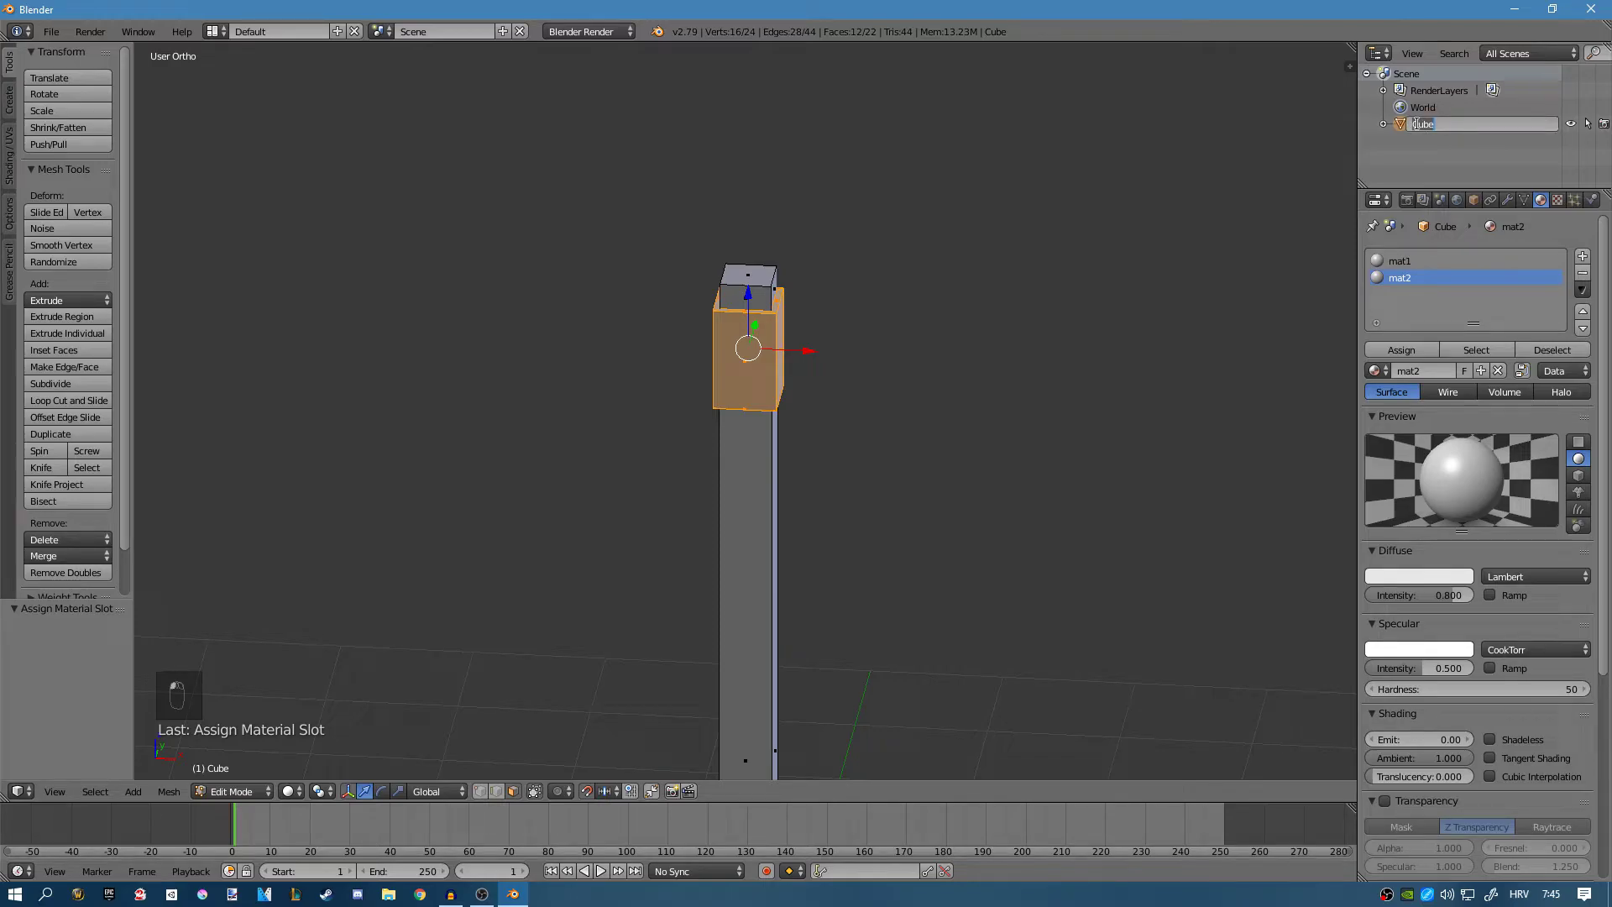
{"action": "type", "text": "lamp"}
{"action": "key", "text": "Return"}
{"action": "key", "text": "a"}
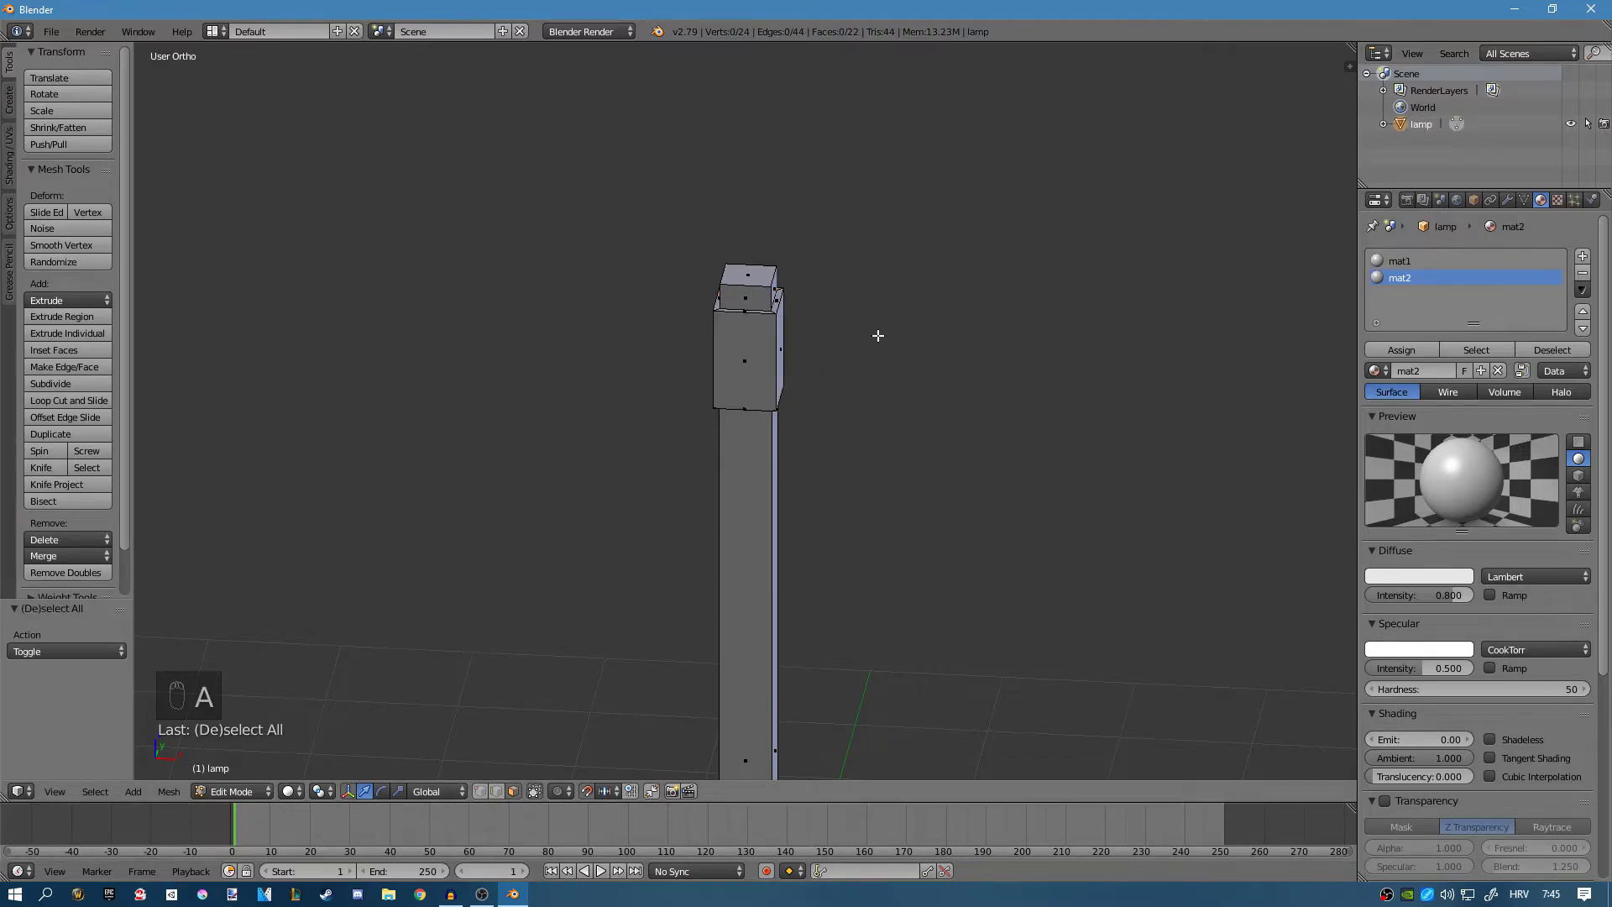
Return to Object Mode and rotate the lamp -90° about the X axis.
{"action": "key", "text": "Tab"}
{"action": "middle_click_drag", "start_coordinate": [756, 378], "coordinate": [808, 418]}
{"action": "type", "text": "rx"}
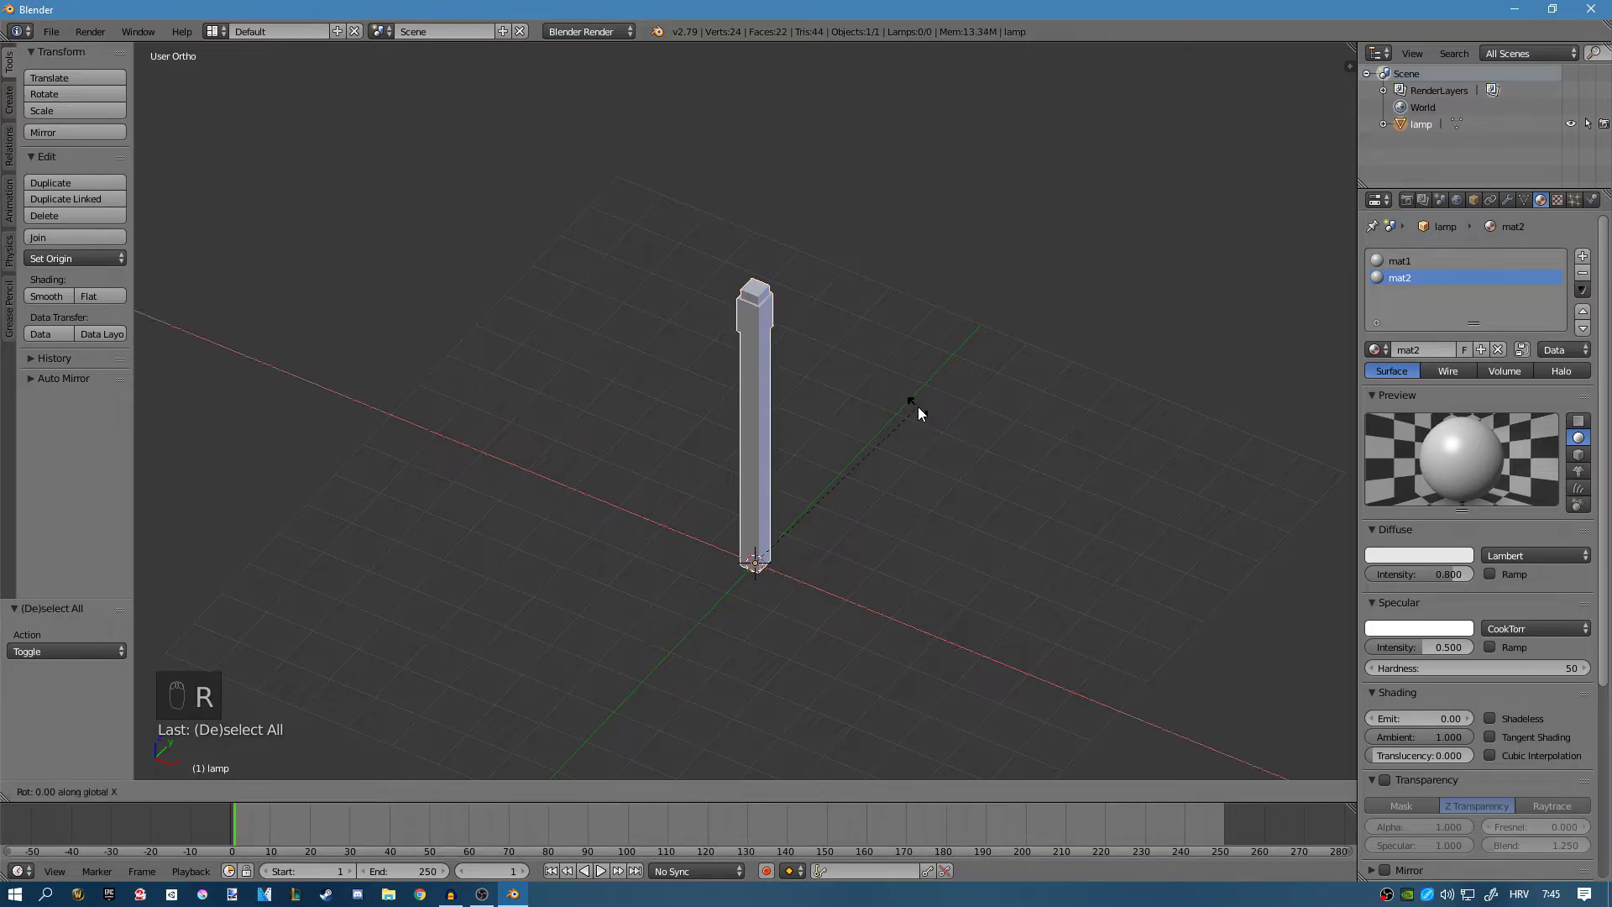
{"action": "type", "text": "-90"}
{"action": "key", "text": "Return"}
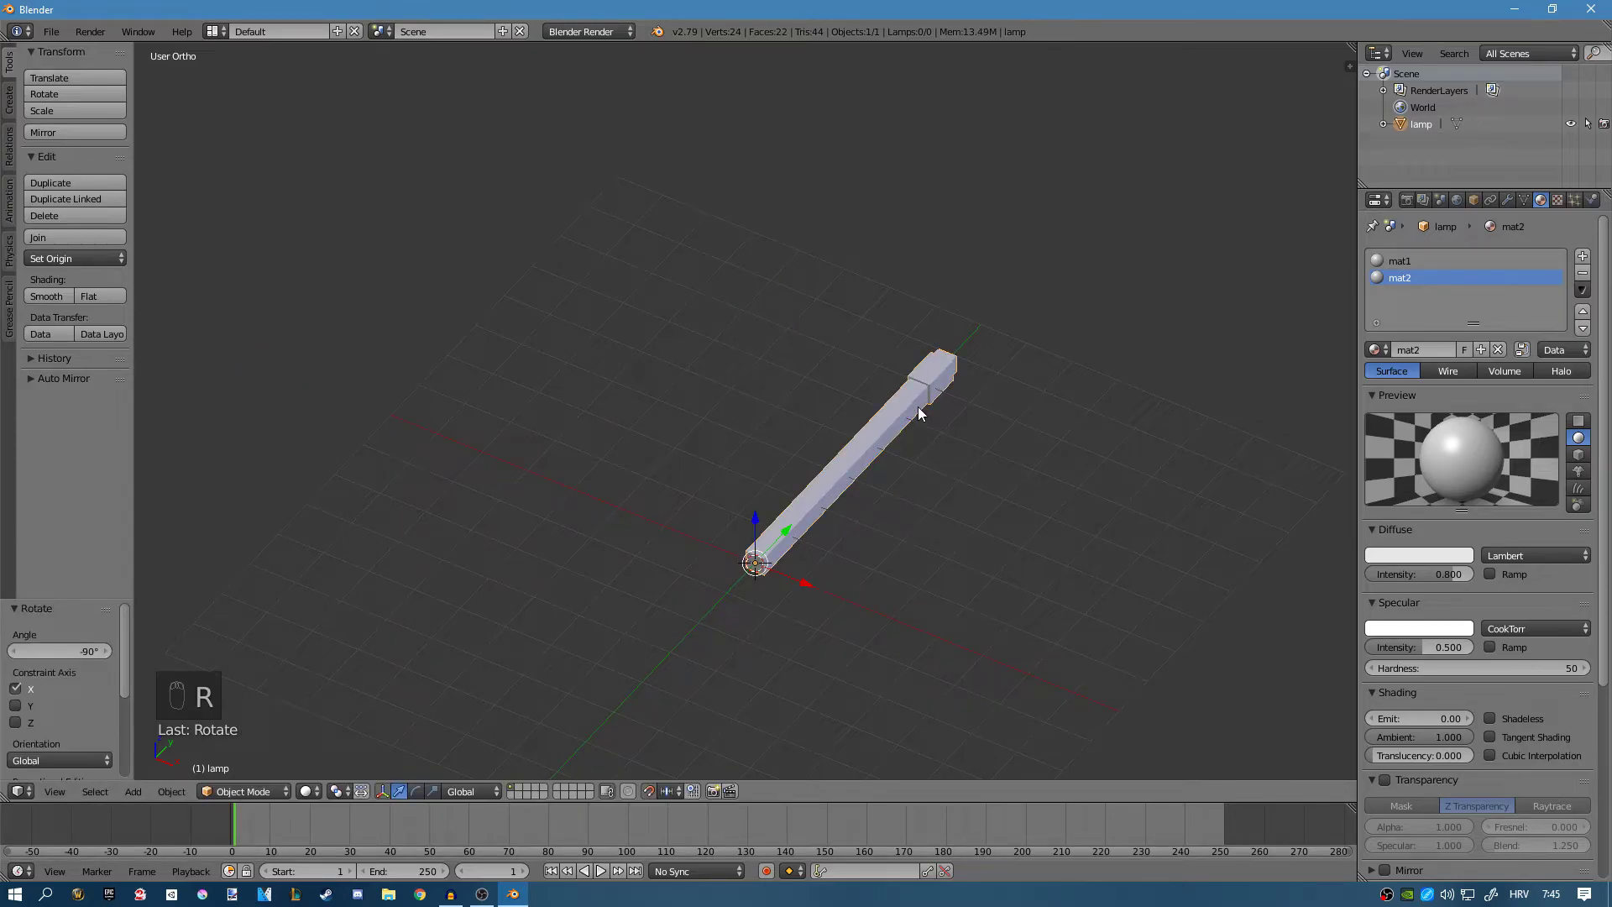
Apply the lamp's rotation and scale transforms.
{"action": "key", "text": "ctrl+a"}
{"action": "left_click", "coordinate": [873, 420]}
{"action": "key", "text": "ctrl+a"}
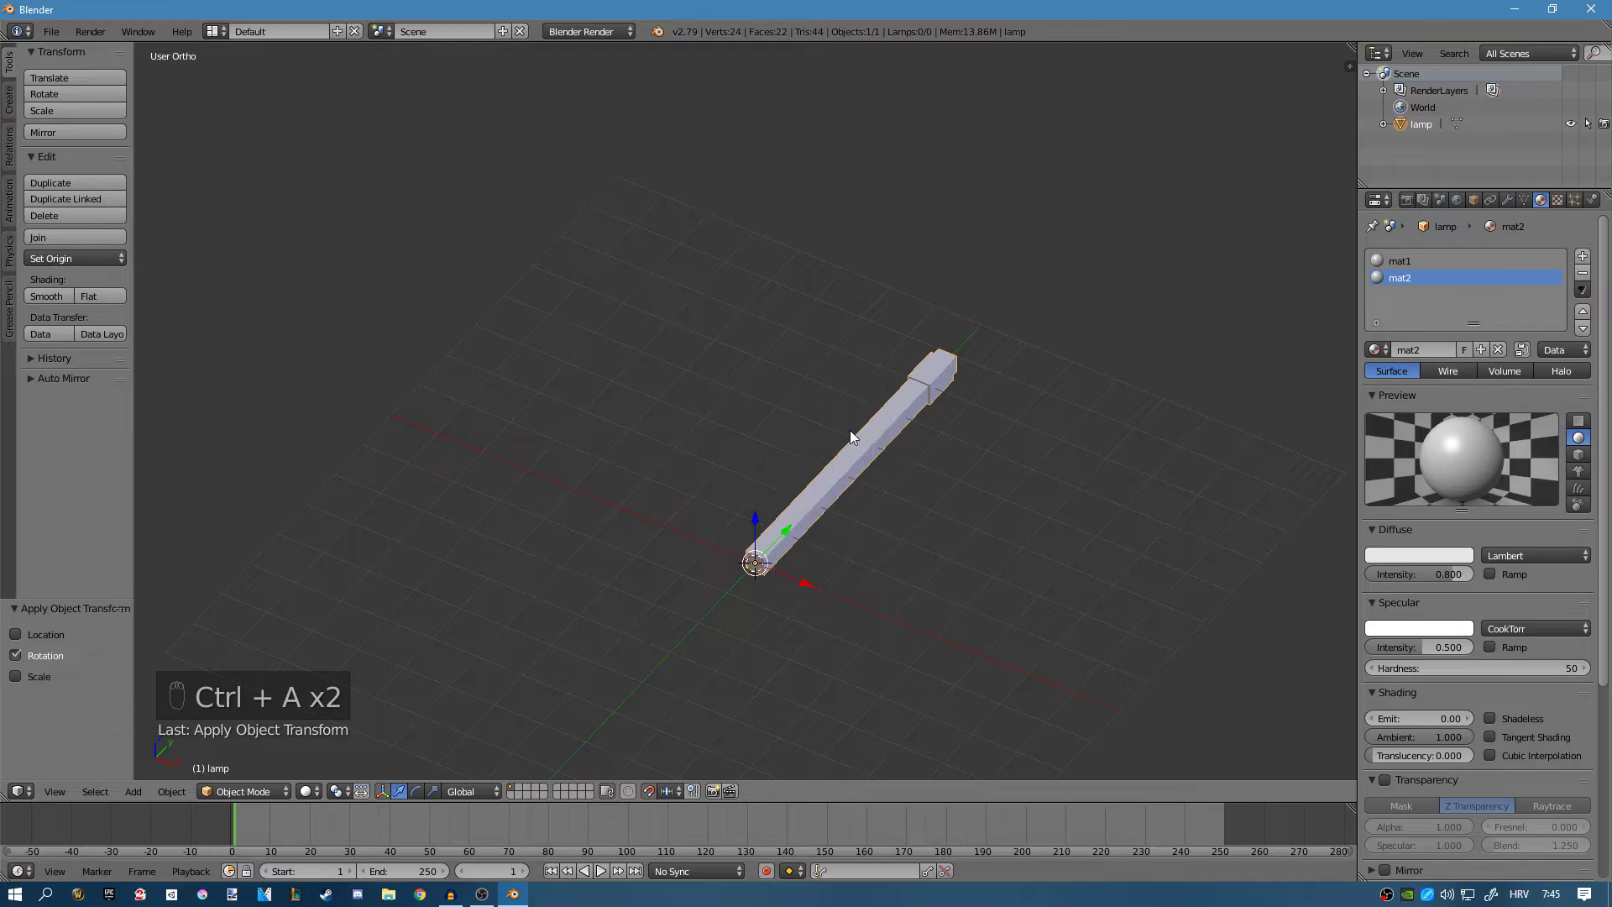
{"action": "key", "text": "ctrl+a"}
{"action": "left_click", "coordinate": [819, 447]}
Rotate the lamp 90° about the global X axis to stand it upright.
{"action": "type", "text": "rx9"}
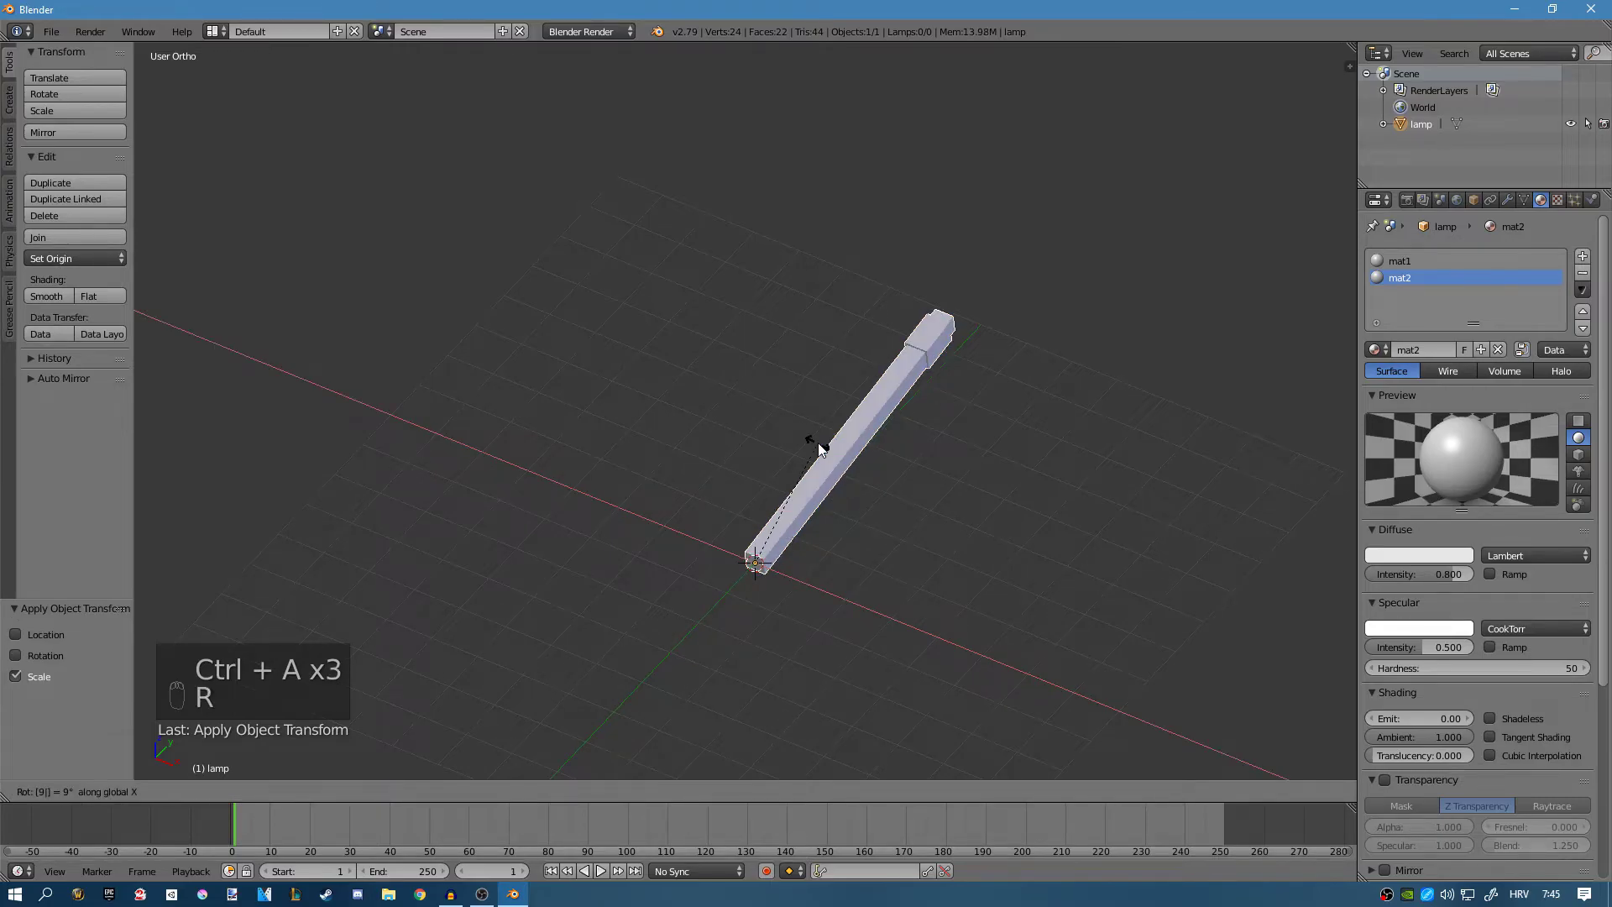
{"action": "type", "text": "0"}
{"action": "key", "text": "Return"}
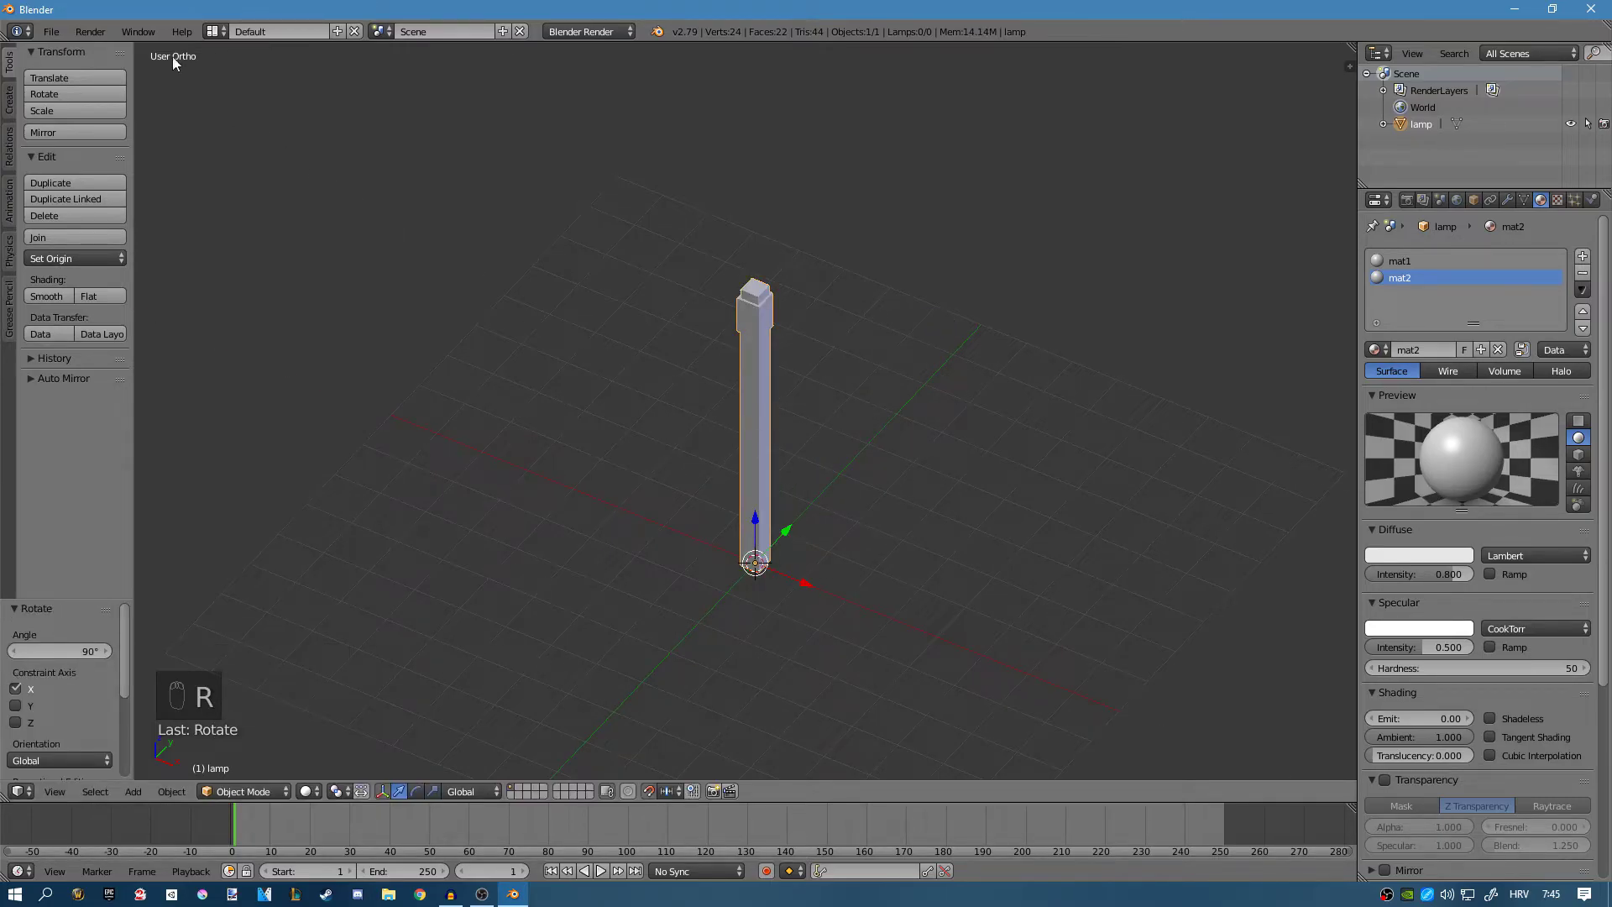
Save the project as lamp.blend in the FPS GAME IN UNITY ASSETS folder.
{"action": "left_click", "coordinate": [51, 33]}
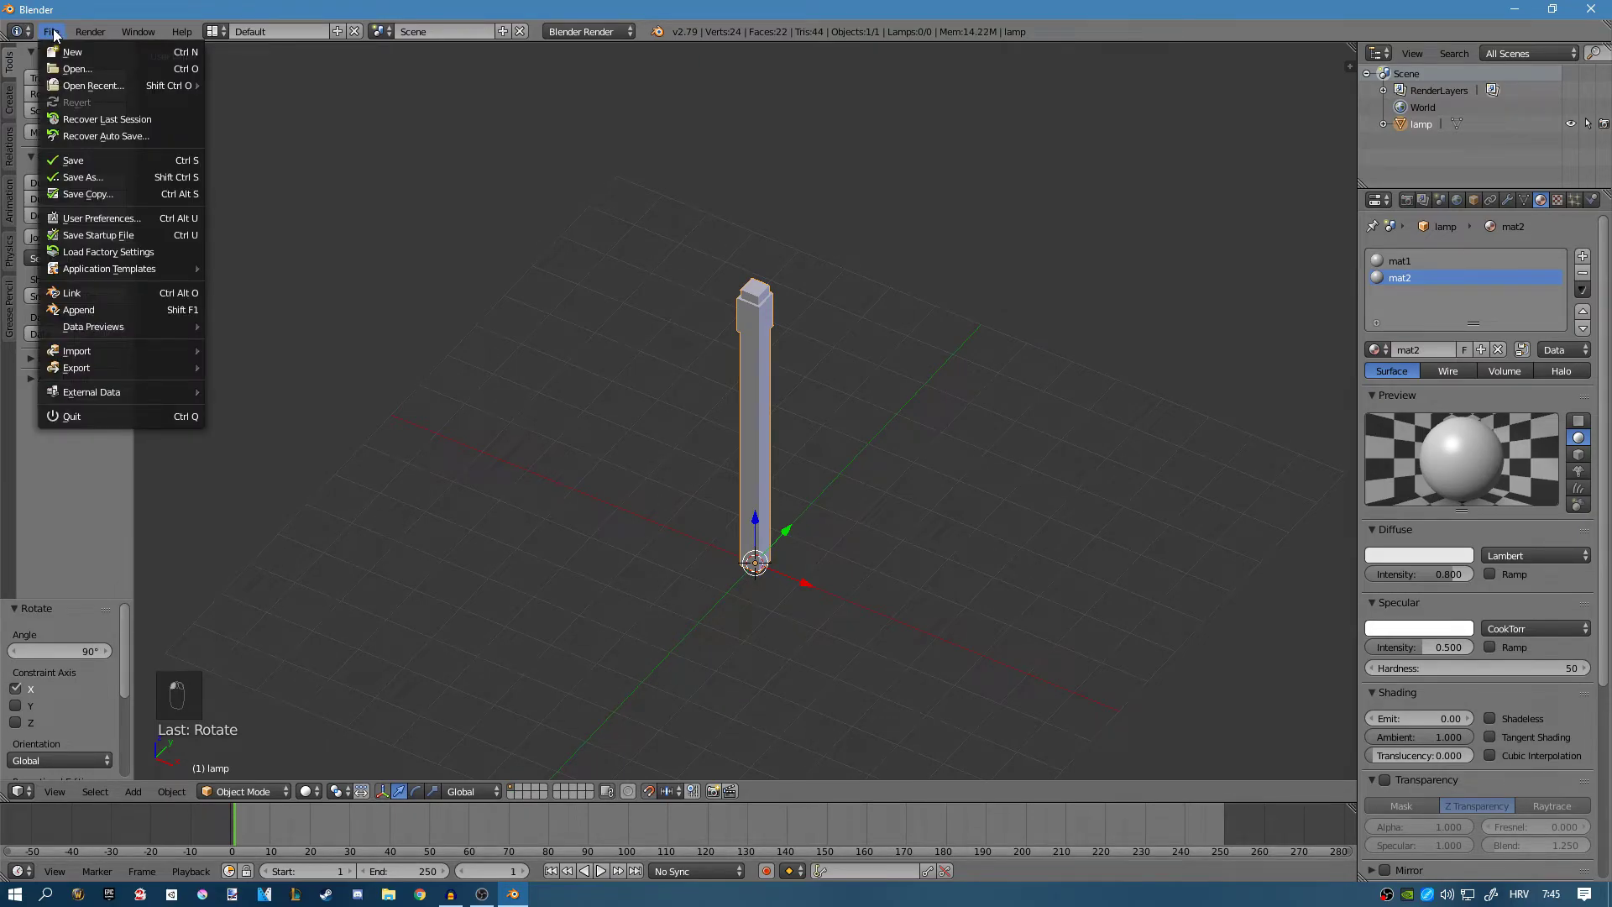
{"action": "left_click", "coordinate": [107, 178]}
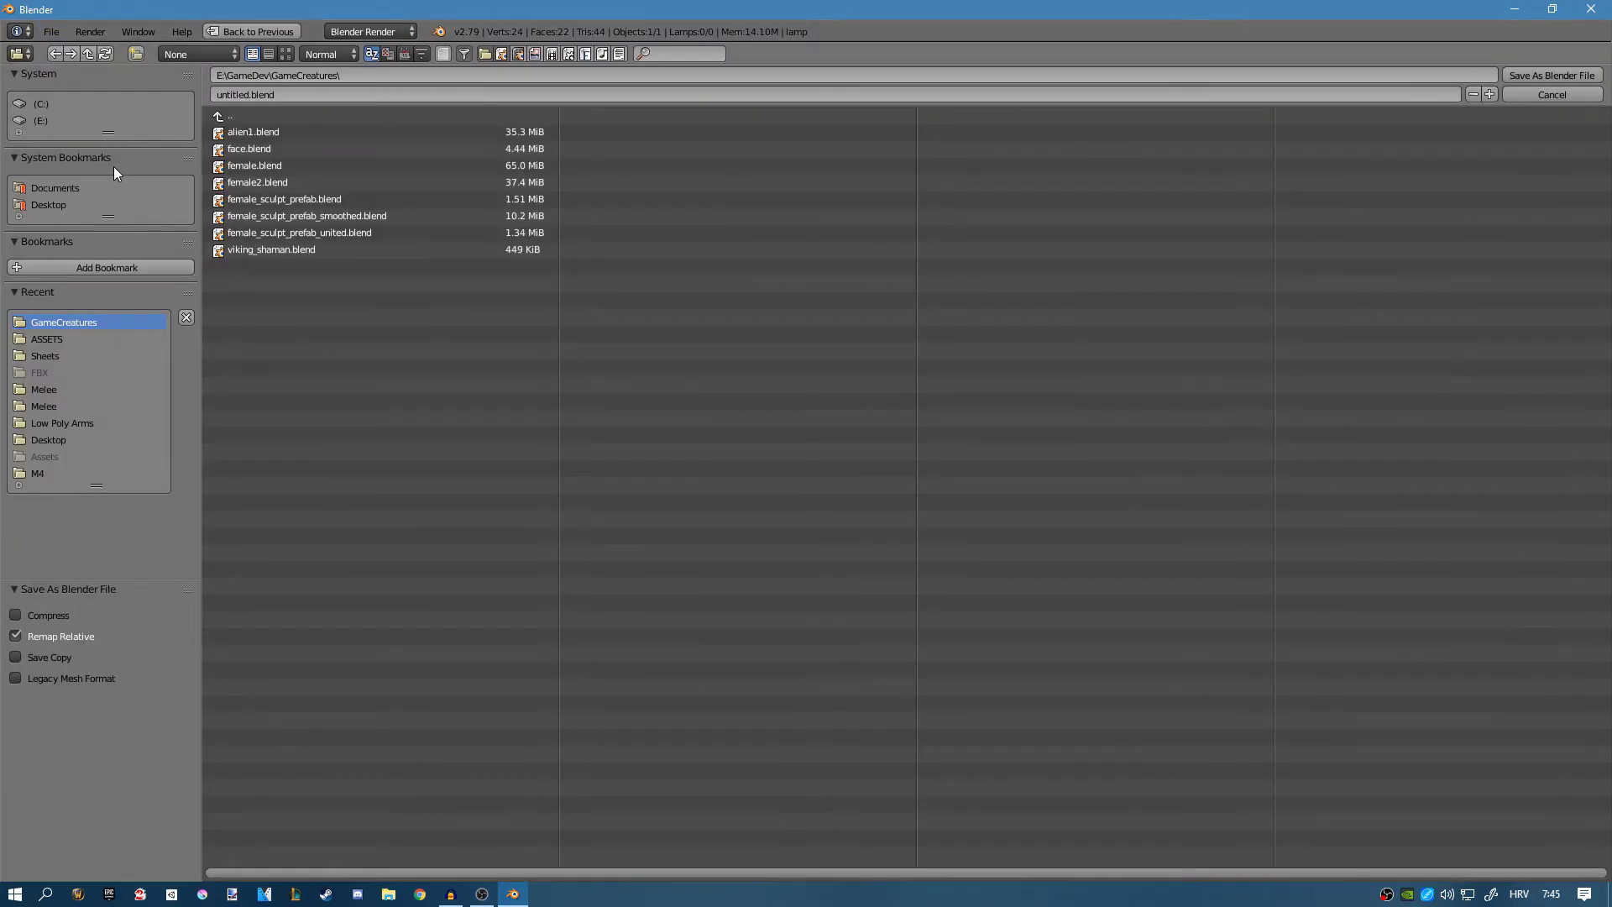
{"action": "left_click", "coordinate": [276, 118]}
{"action": "left_click", "coordinate": [46, 338]}
{"action": "type", "text": "lamp"}
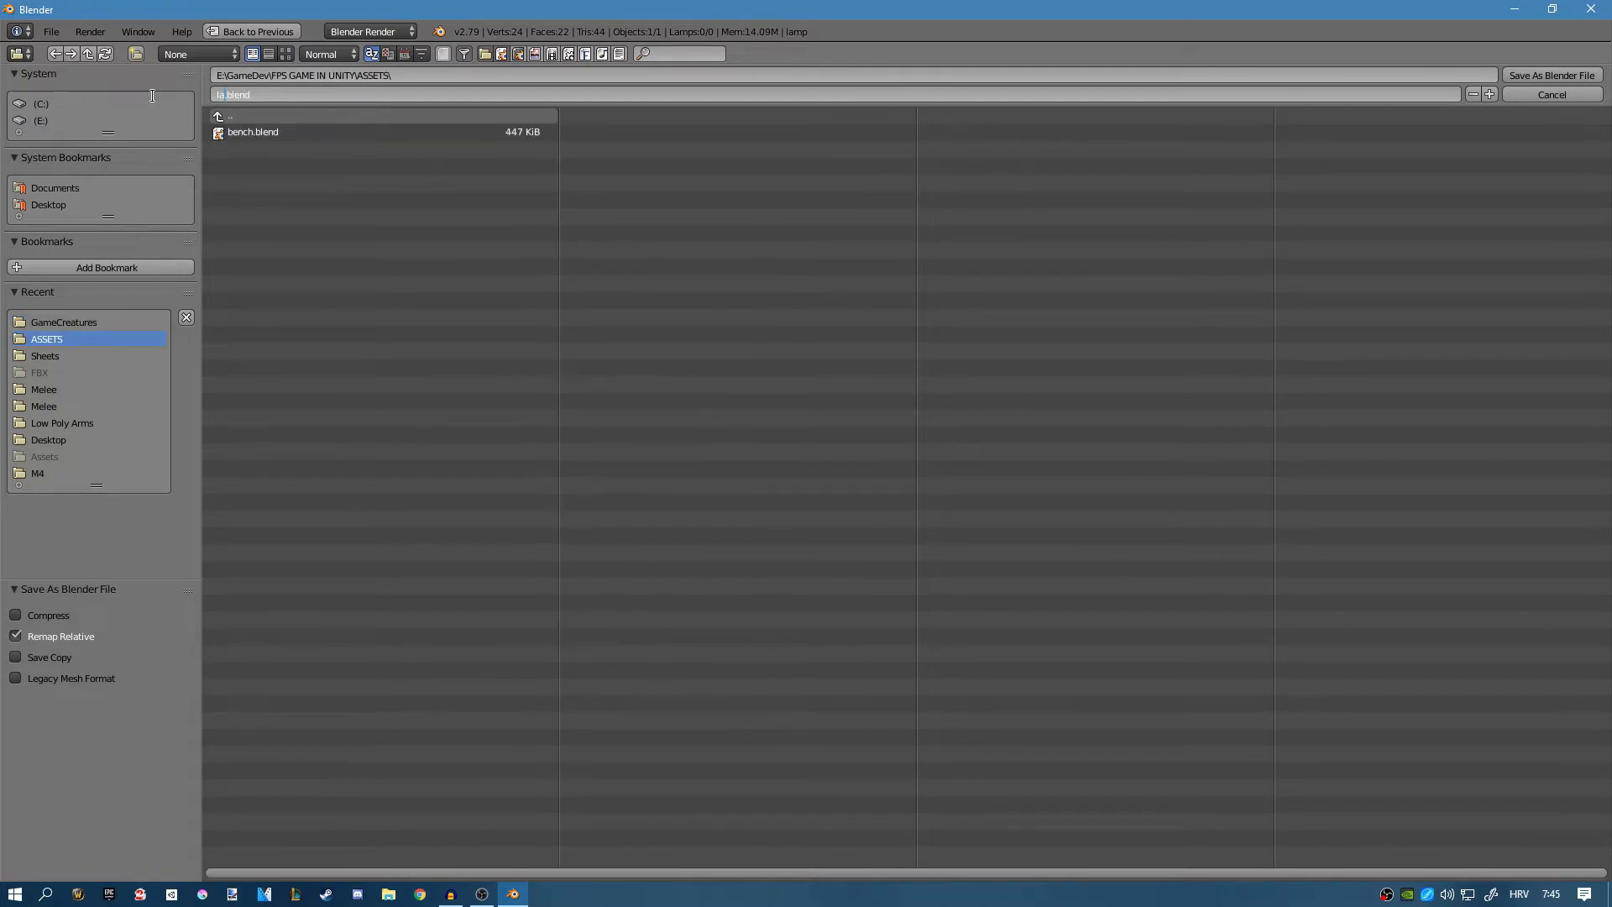
{"action": "left_click", "coordinate": [1553, 74]}
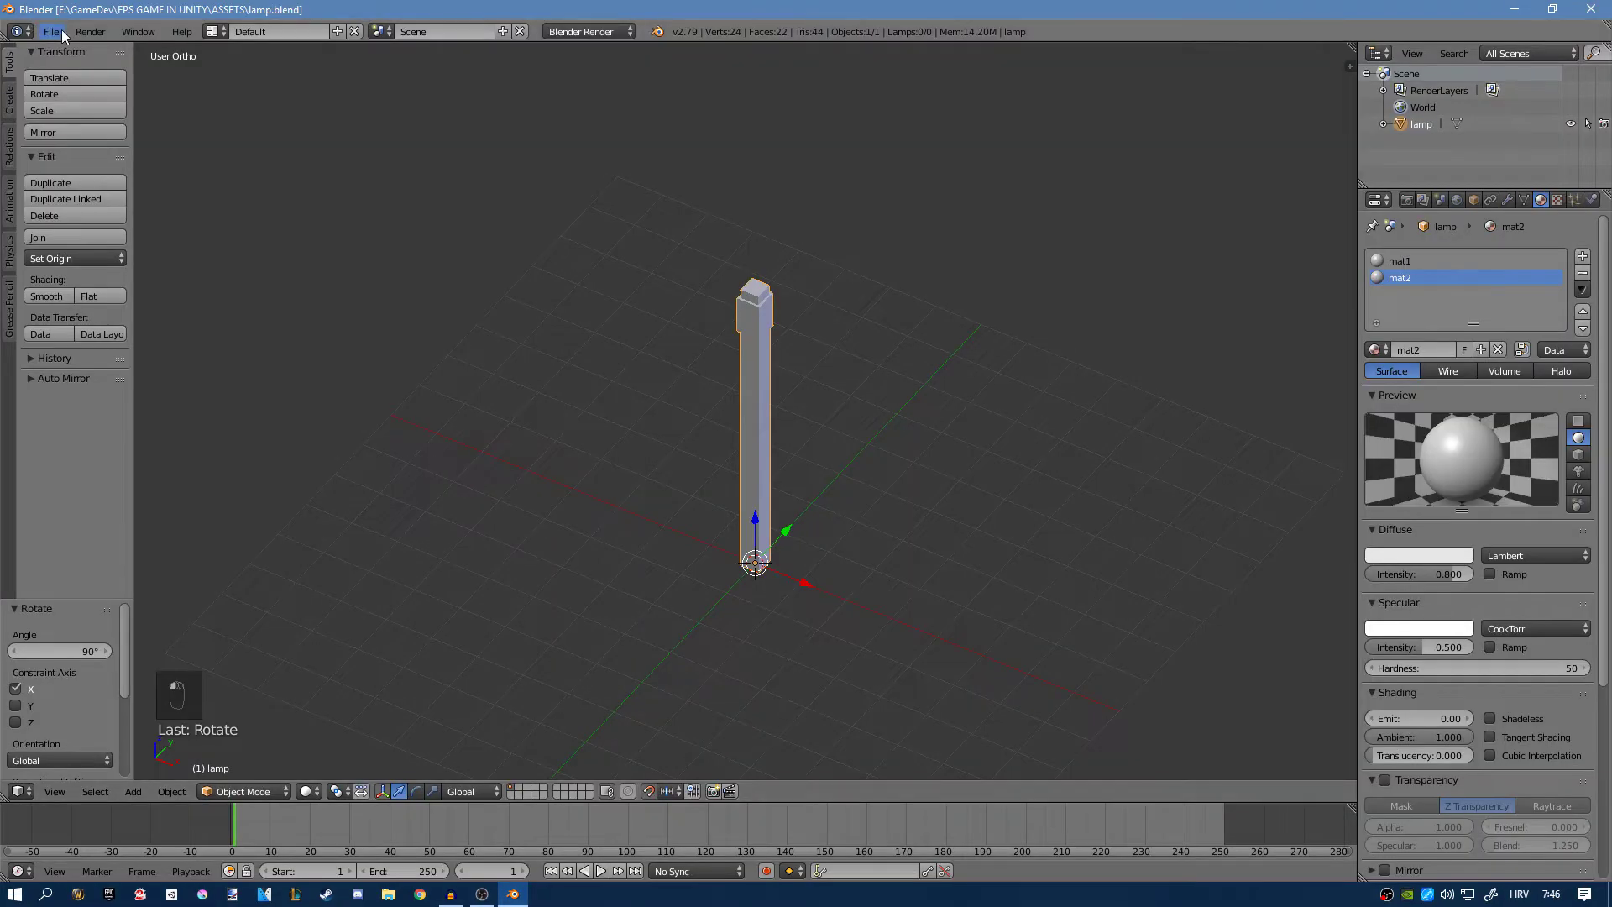
Export only the selected lamp object as lamp.fbx to the ASSETS folder.
{"action": "left_click", "coordinate": [51, 32]}
{"action": "mouse_move", "coordinate": [109, 367]}
{"action": "left_click", "coordinate": [313, 417]}
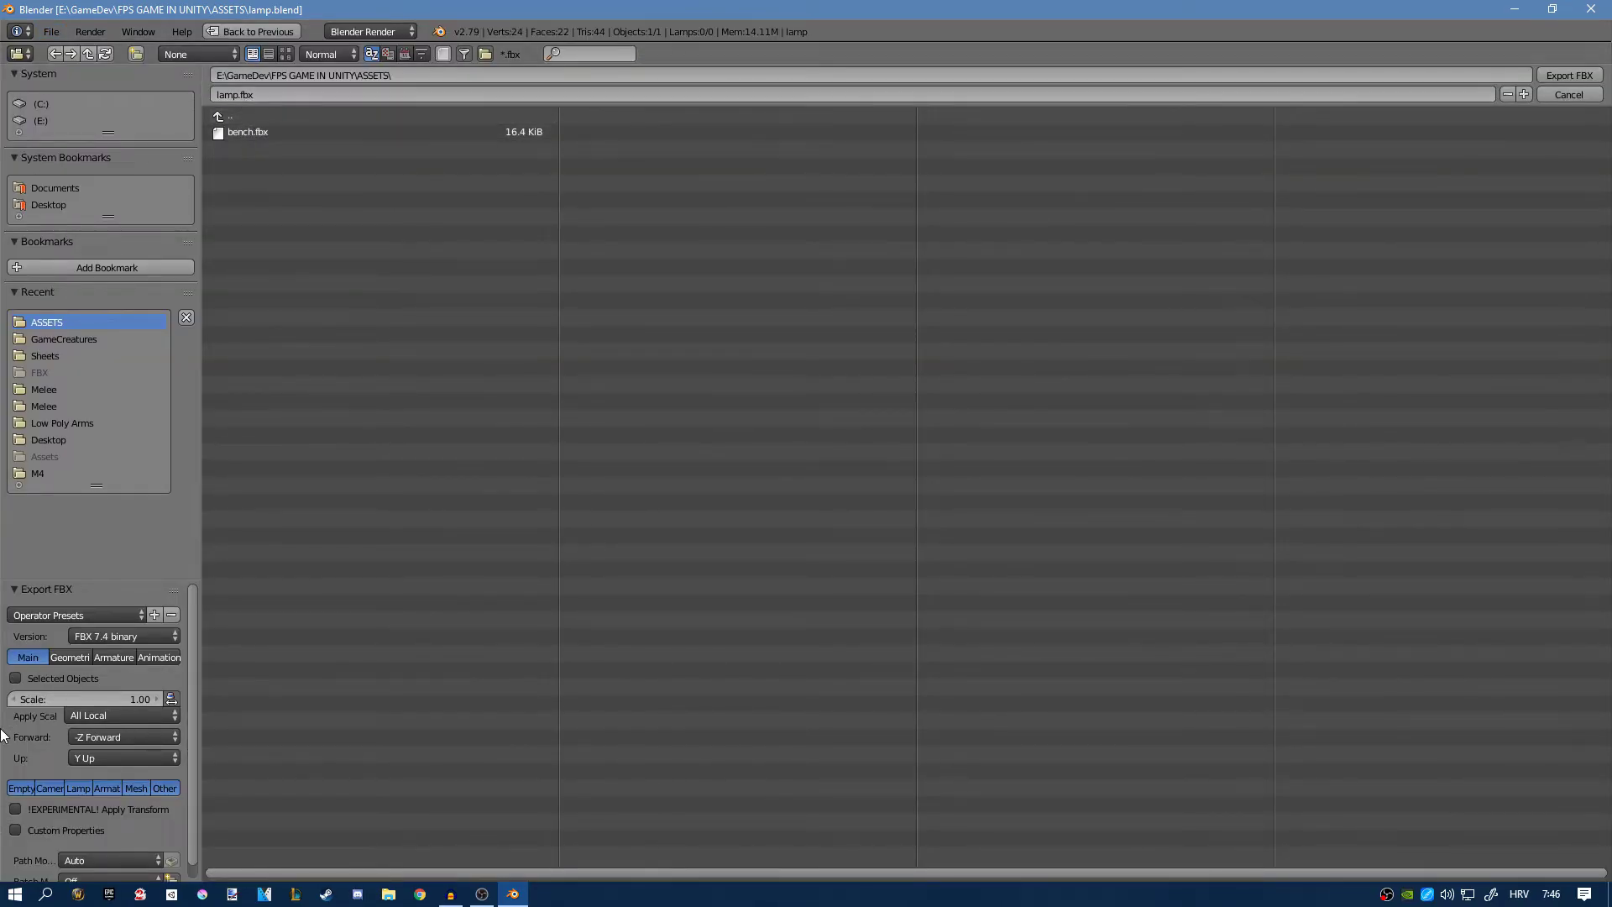
{"action": "left_click", "coordinate": [27, 679]}
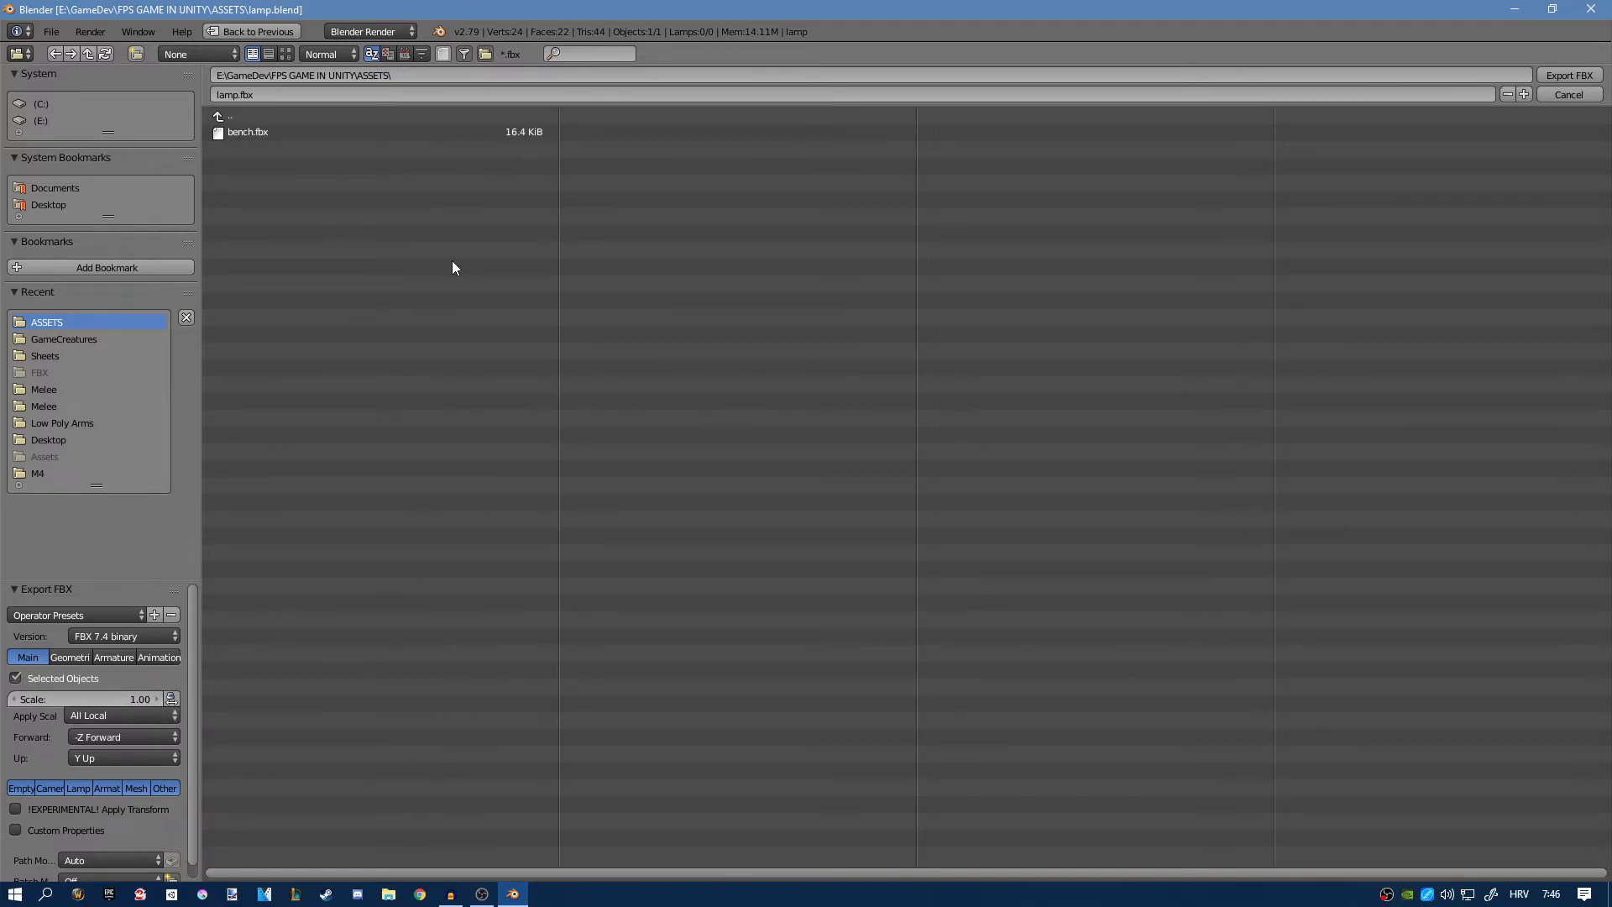
{"action": "left_click", "coordinate": [1559, 75]}
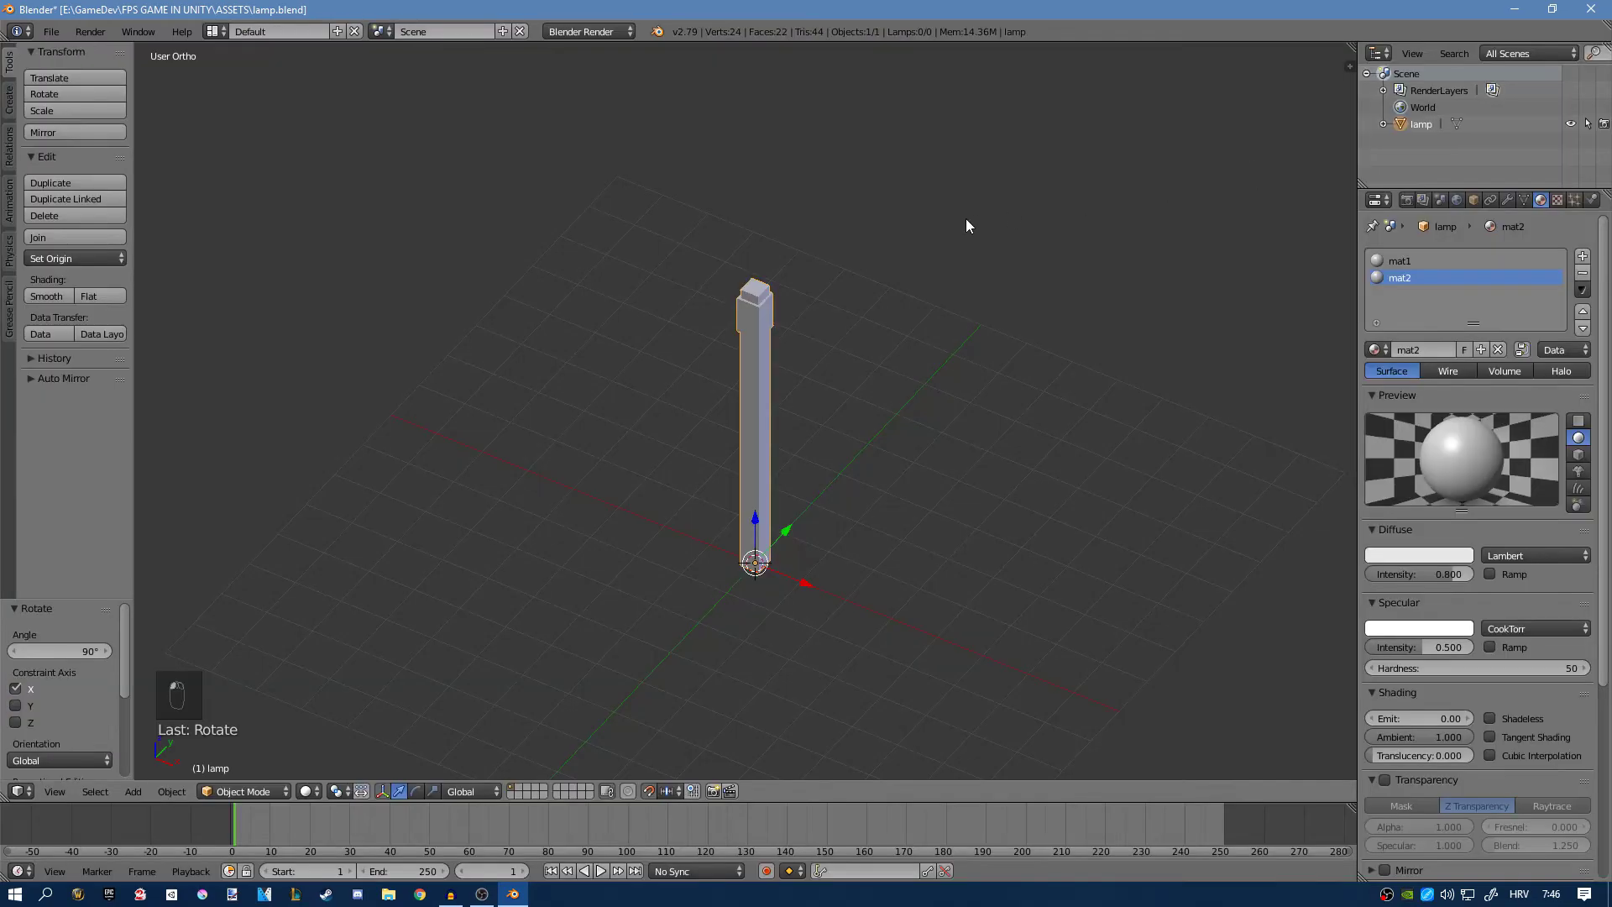